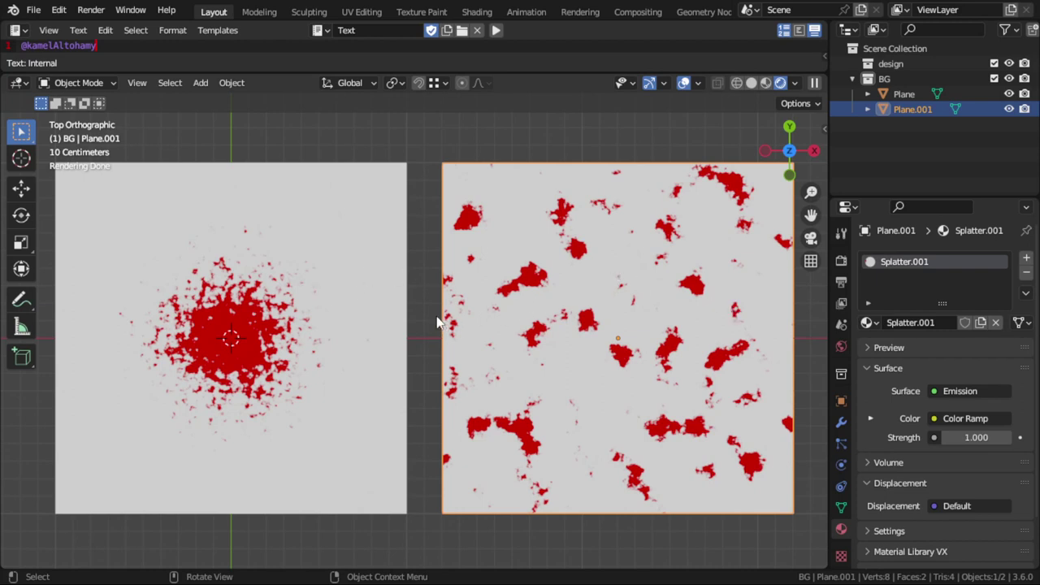
Step: Open the File menu to reach New > General
{"action": "left_click", "coordinate": [33, 9]}
{"action": "mouse_move", "coordinate": [54, 27]}
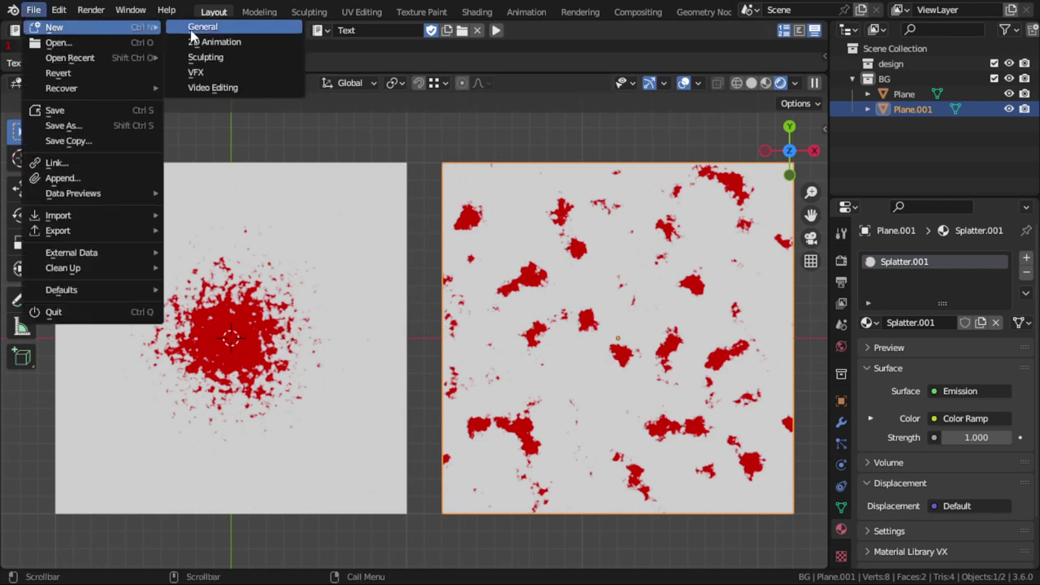
Step: Save the work, start a new General file, and add a plane in top view
{"action": "left_click", "coordinate": [202, 27]}
{"action": "left_click", "coordinate": [475, 316]}
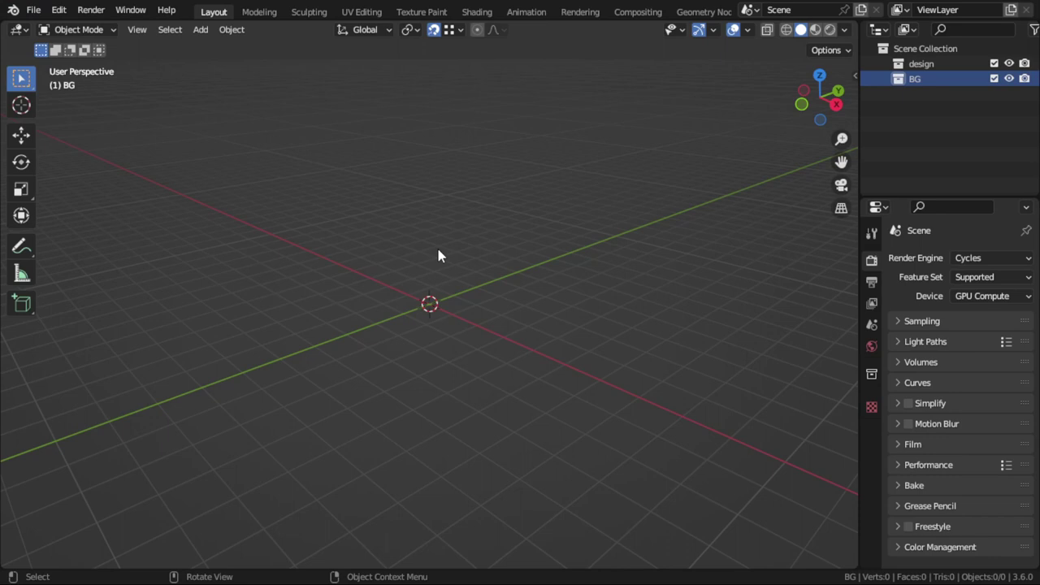
{"action": "key", "text": "KP_7"}
{"action": "key", "text": "shift+a"}
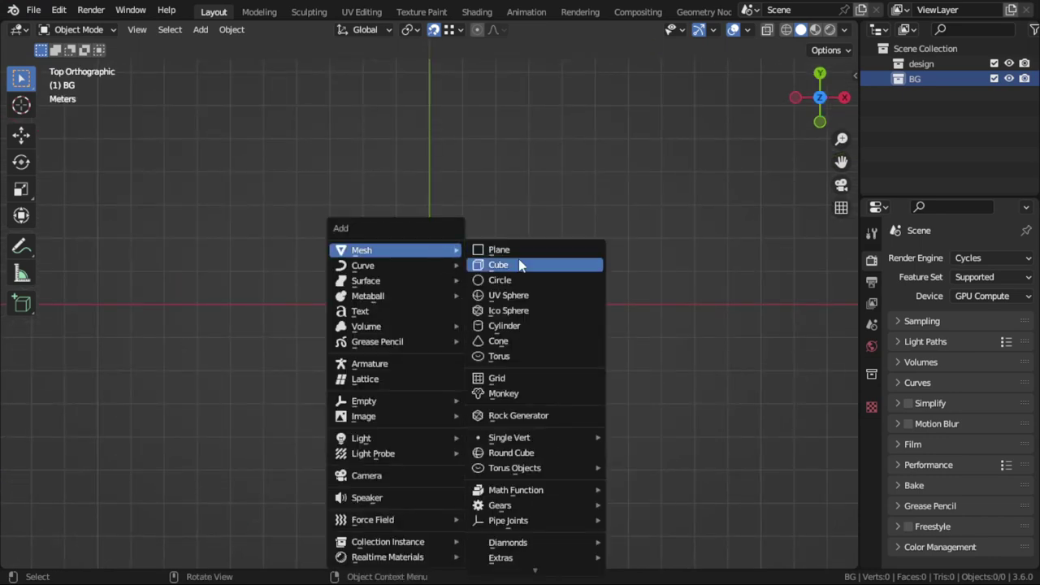
{"action": "left_click", "coordinate": [511, 252]}
Step: Zoom in on the plane and split the viewport into two stacked editors
{"action": "scroll", "coordinate": [497, 290], "scroll_direction": "up", "scroll_amount": 3}
{"action": "scroll", "coordinate": [499, 294], "scroll_direction": "up", "scroll_amount": 4}
{"action": "scroll", "coordinate": [507, 292], "scroll_direction": "up", "scroll_amount": 2}
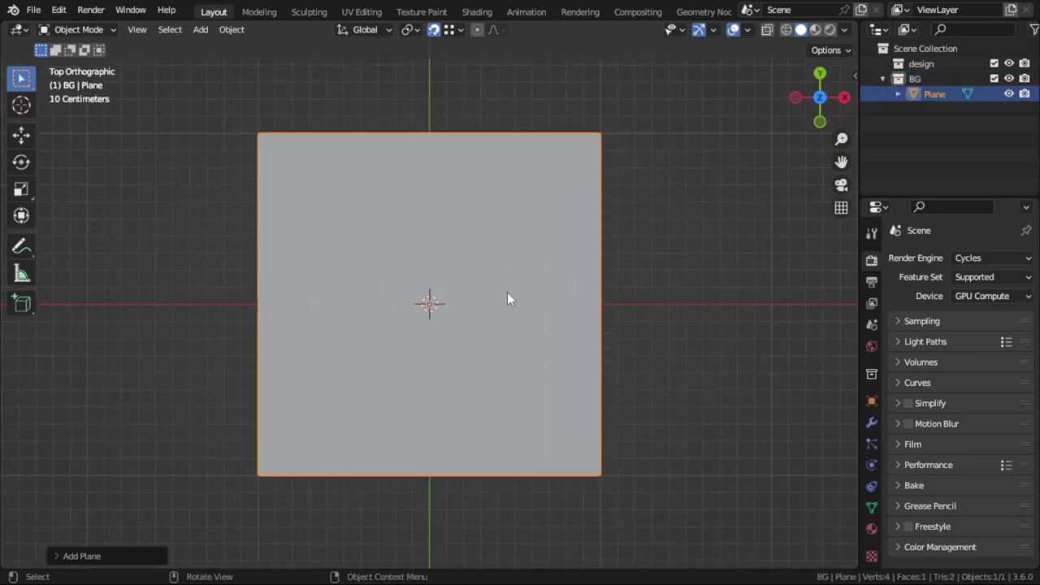
{"action": "scroll", "coordinate": [598, 285], "scroll_direction": "up", "scroll_amount": 1, "text": "shift"}
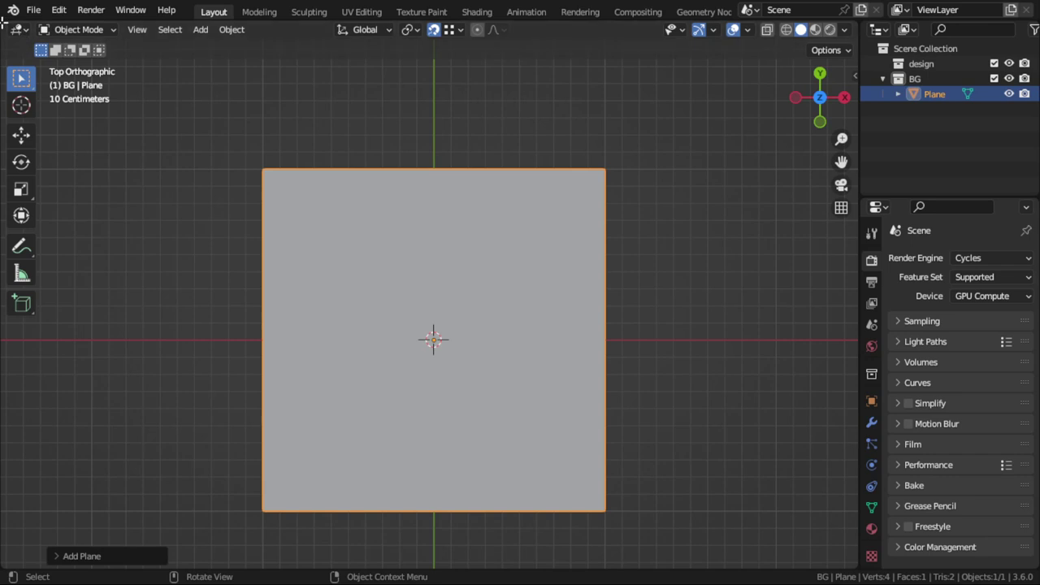
{"action": "left_click_drag", "start_coordinate": [4, 21], "coordinate": [97, 351]}
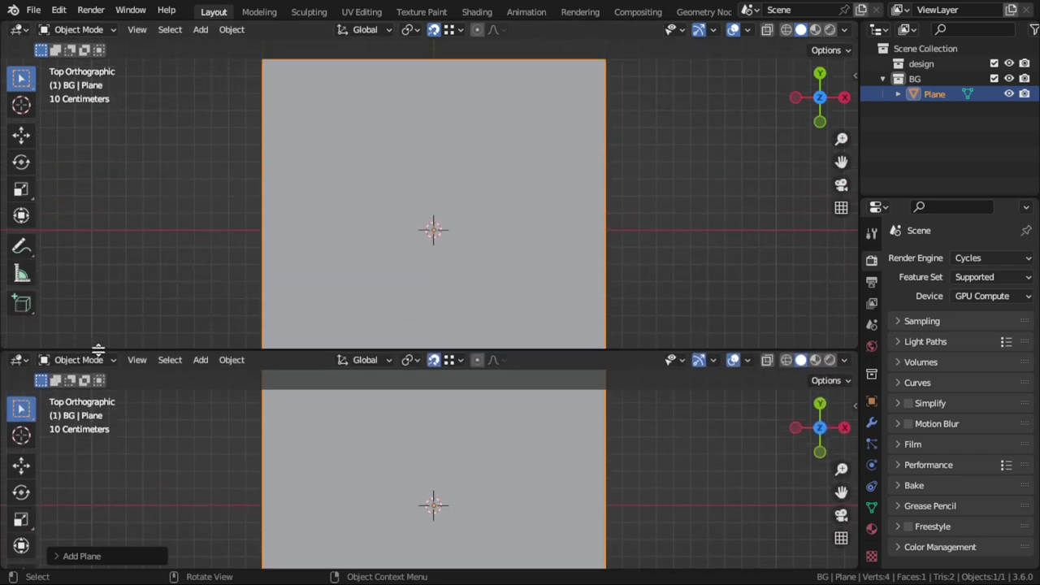
Step: Make the upper editor a Shader Editor and give the plane a new material named splatter
{"action": "left_click", "coordinate": [18, 29]}
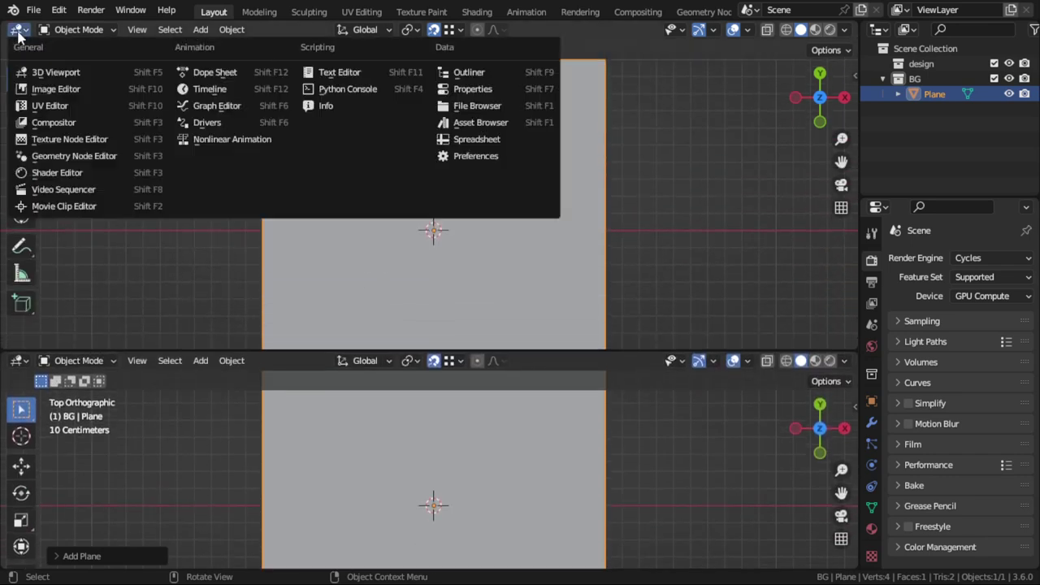
{"action": "left_click", "coordinate": [86, 172]}
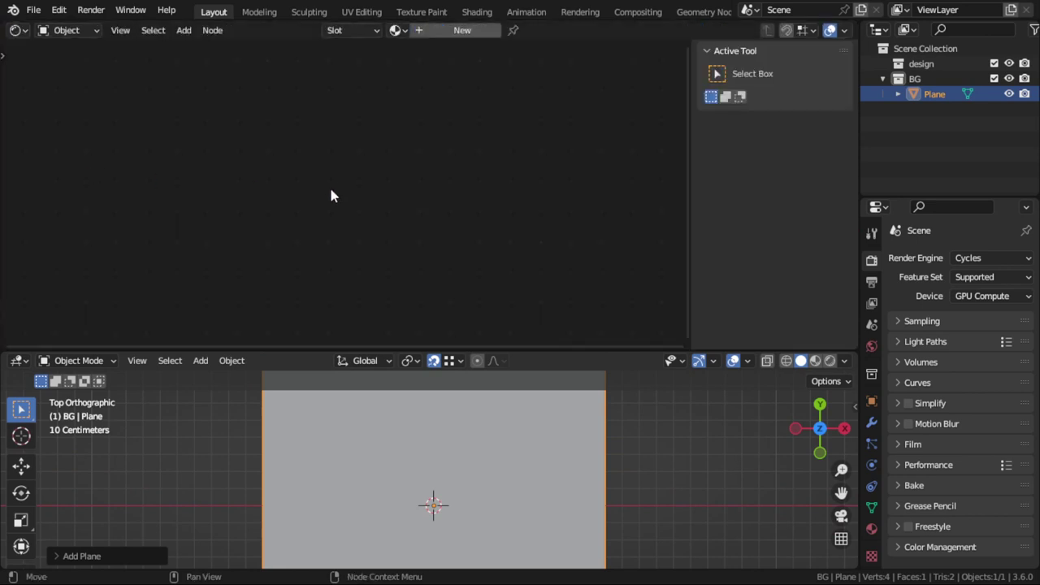
{"action": "left_click", "coordinate": [439, 30]}
{"action": "type", "text": "sp"}
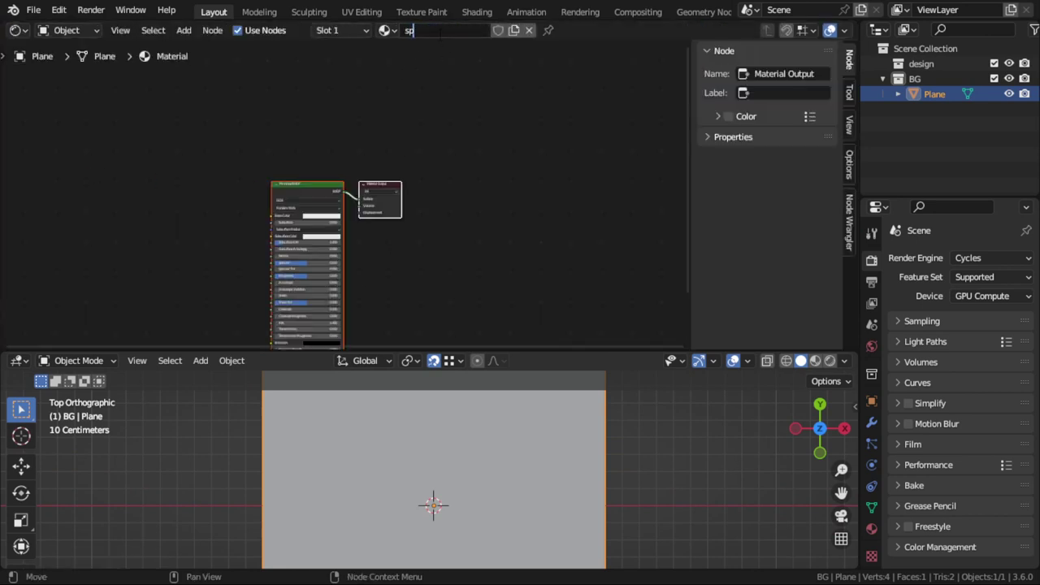
{"action": "type", "text": "r"}
{"action": "key", "text": "Return"}
Step: Switch the Principled BSDF node to an Emission shader and recentre the nodes
{"action": "left_click", "coordinate": [317, 201]}
{"action": "key", "text": "Home"}
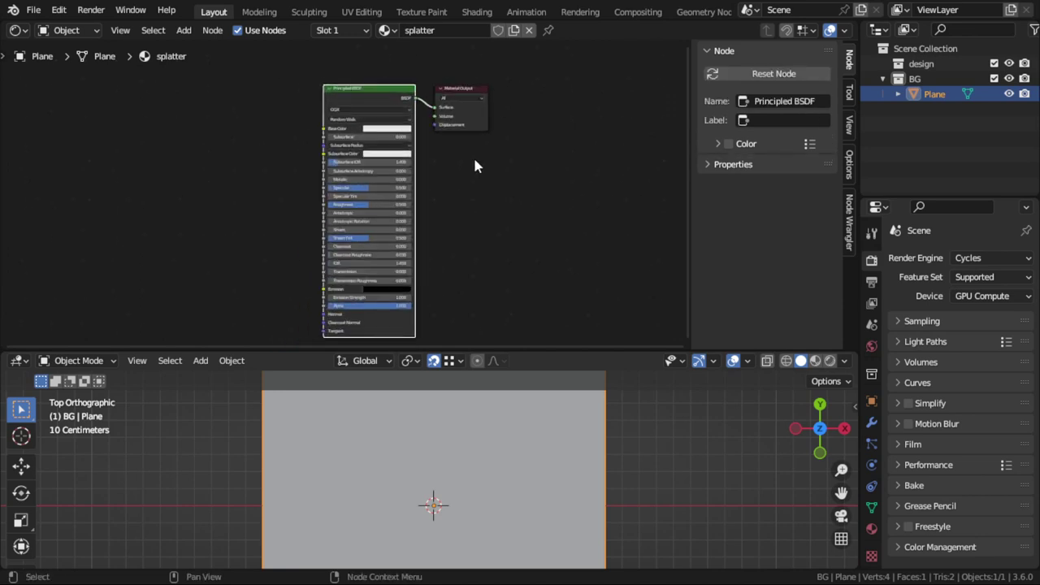
{"action": "key", "text": "n"}
{"action": "scroll", "coordinate": [475, 159], "scroll_direction": "up", "scroll_amount": 1}
{"action": "scroll", "coordinate": [504, 138], "scroll_direction": "up", "scroll_amount": 1}
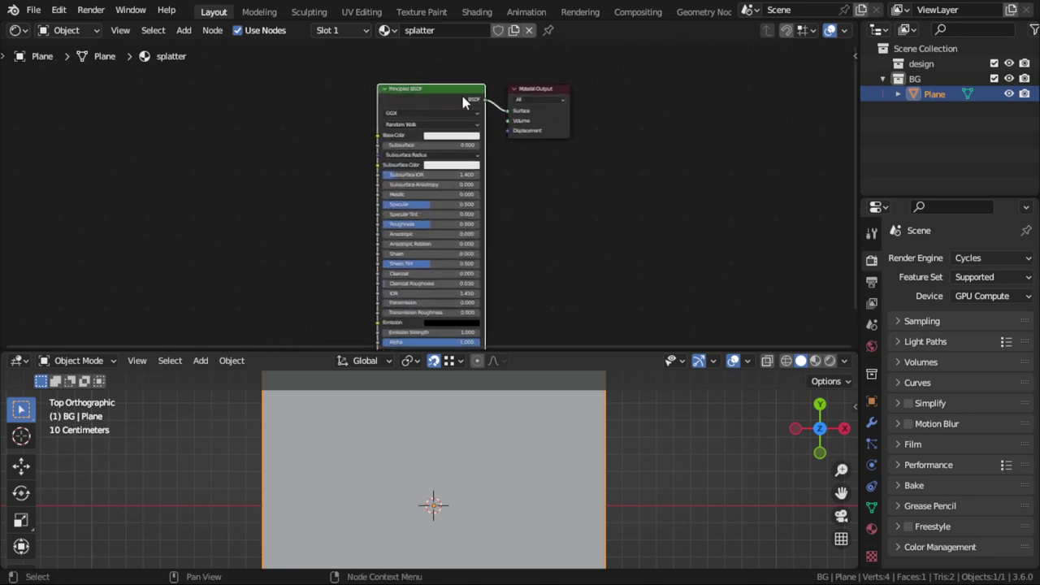
{"action": "key", "text": "shift+s"}
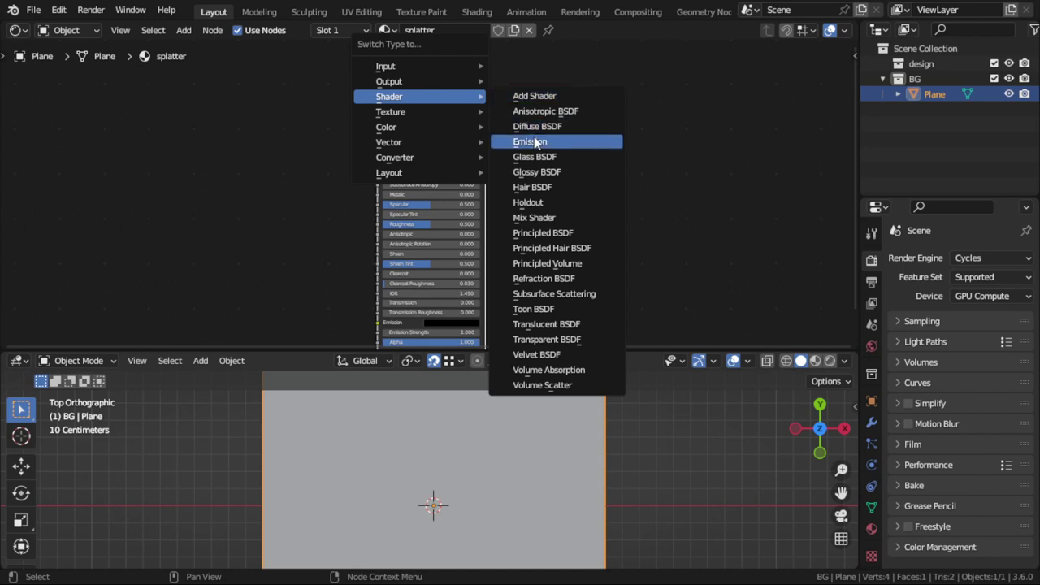
{"action": "left_click", "coordinate": [536, 141]}
{"action": "middle_click_drag", "start_coordinate": [440, 148], "coordinate": [571, 239]}
{"action": "scroll", "coordinate": [570, 239], "scroll_direction": "up", "scroll_amount": 1}
{"action": "key", "text": "shift+a"}
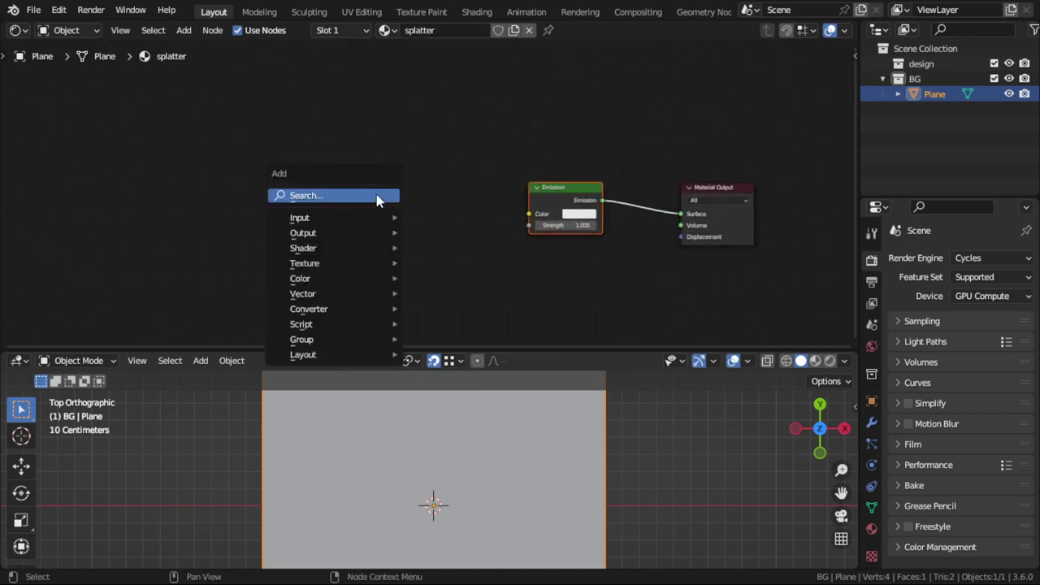
{"action": "mouse_move", "coordinate": [333, 263]}
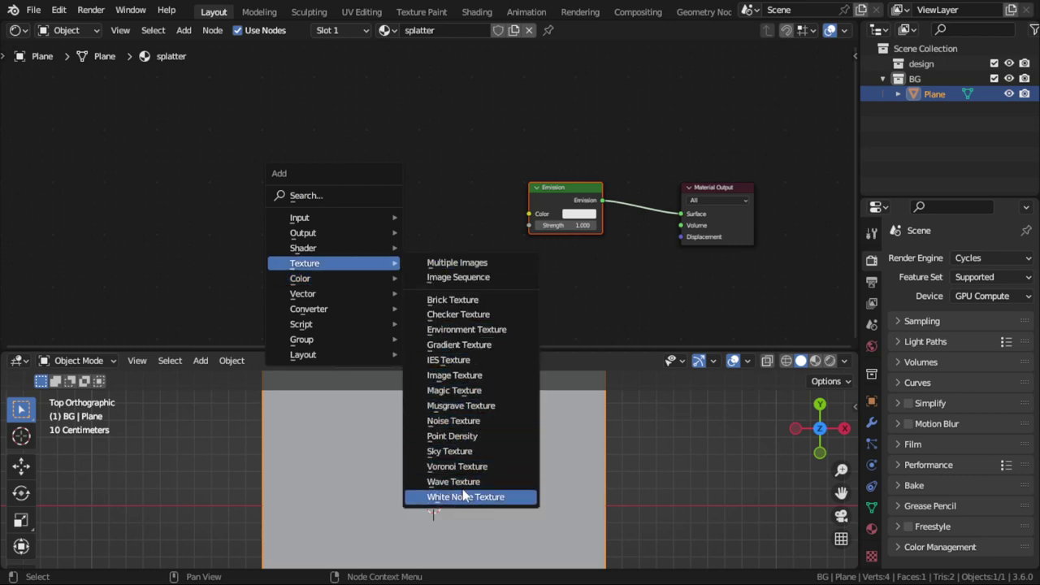
Step: Place a Gradient Texture node to the left of the Emission node
{"action": "left_click", "coordinate": [459, 345]}
{"action": "left_click", "coordinate": [327, 209]}
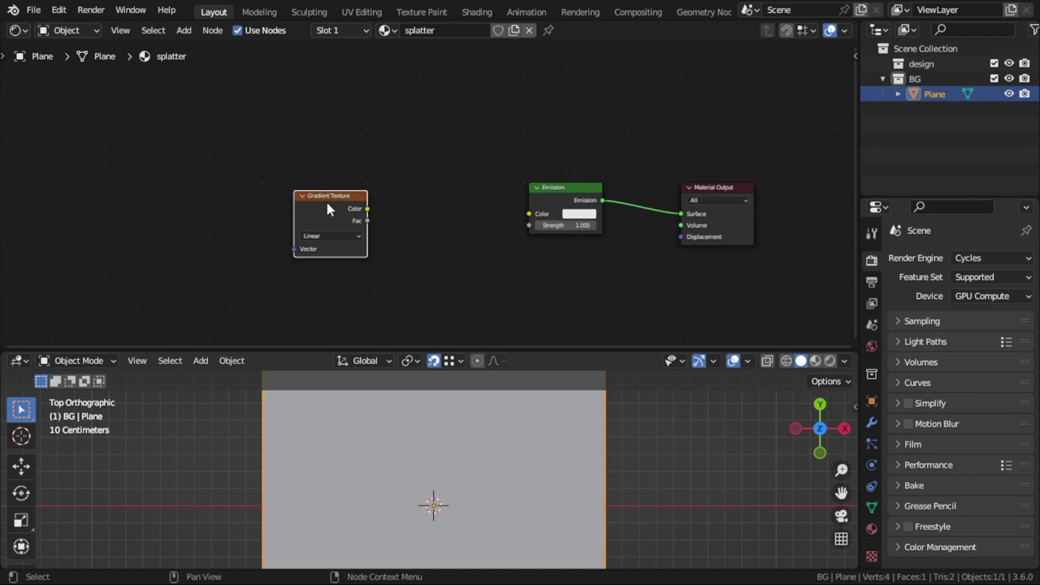
{"action": "scroll", "coordinate": [327, 209], "scroll_direction": "up", "scroll_amount": 1}
{"action": "left_click_drag", "start_coordinate": [325, 199], "coordinate": [269, 191]}
Step: Add a Color Ramp linking Gradient Fac to Ramp Fac and Ramp Color to Emission Color
{"action": "key", "text": "shift+a"}
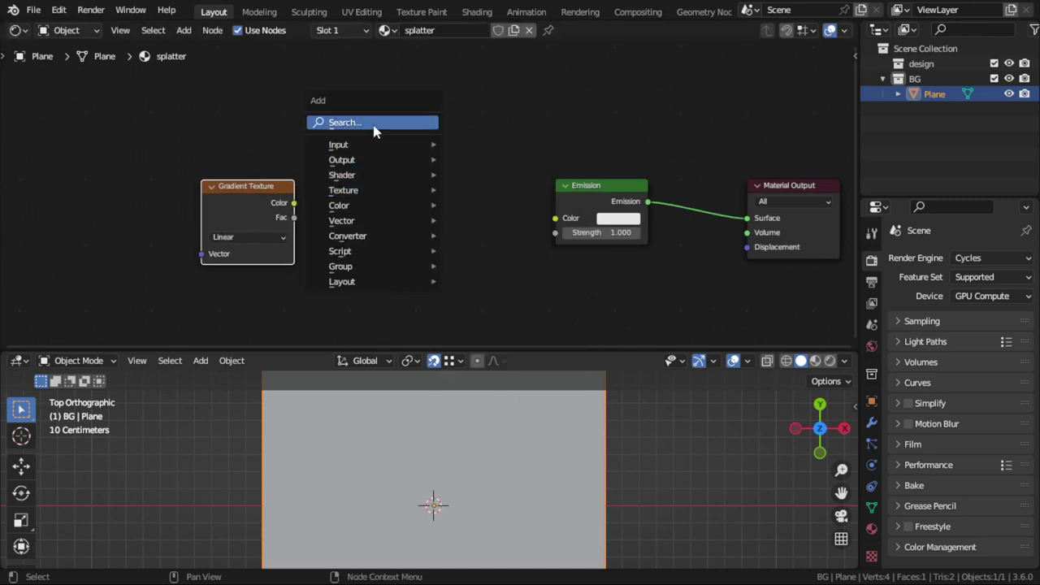
{"action": "mouse_move", "coordinate": [348, 235]}
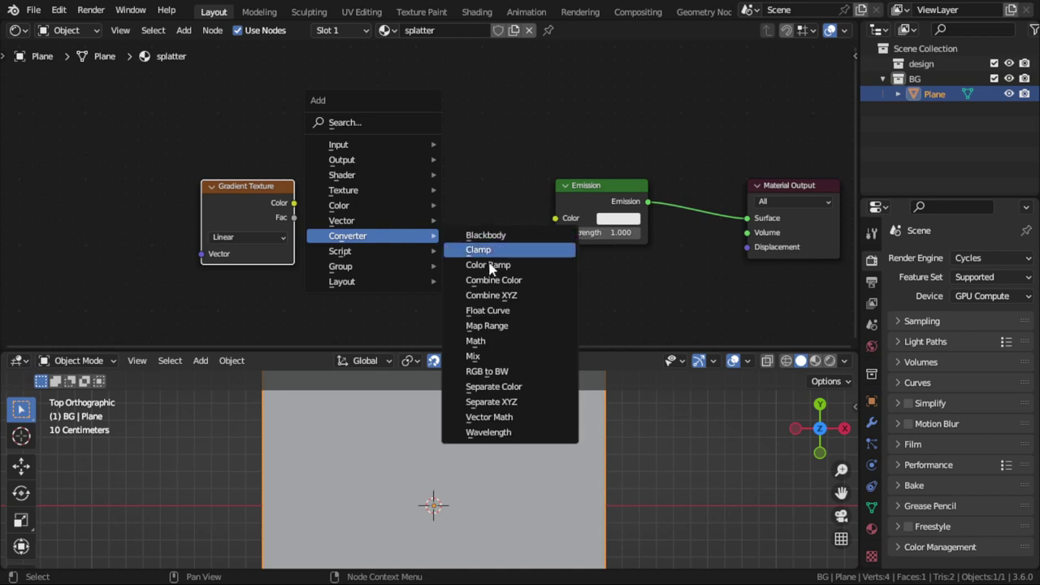
{"action": "left_click", "coordinate": [488, 264]}
{"action": "left_click", "coordinate": [482, 189]}
{"action": "left_click_drag", "start_coordinate": [496, 185], "coordinate": [557, 218]}
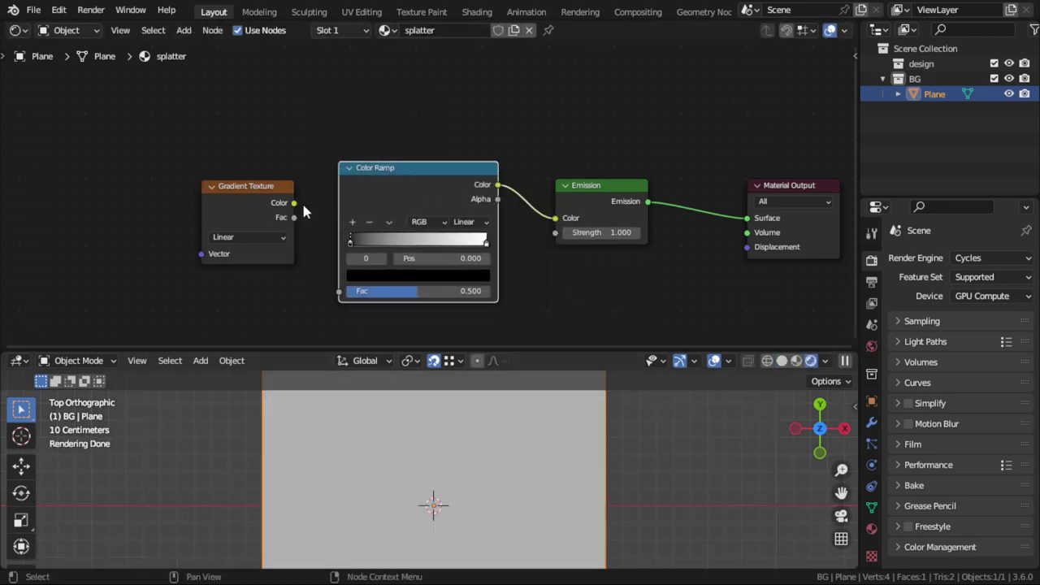
{"action": "mouse_move", "coordinate": [294, 203]}
{"action": "left_mouse_down"}
{"action": "mouse_move", "coordinate": [351, 297]}
{"action": "mouse_move", "coordinate": [297, 116]}
{"action": "left_mouse_up"}
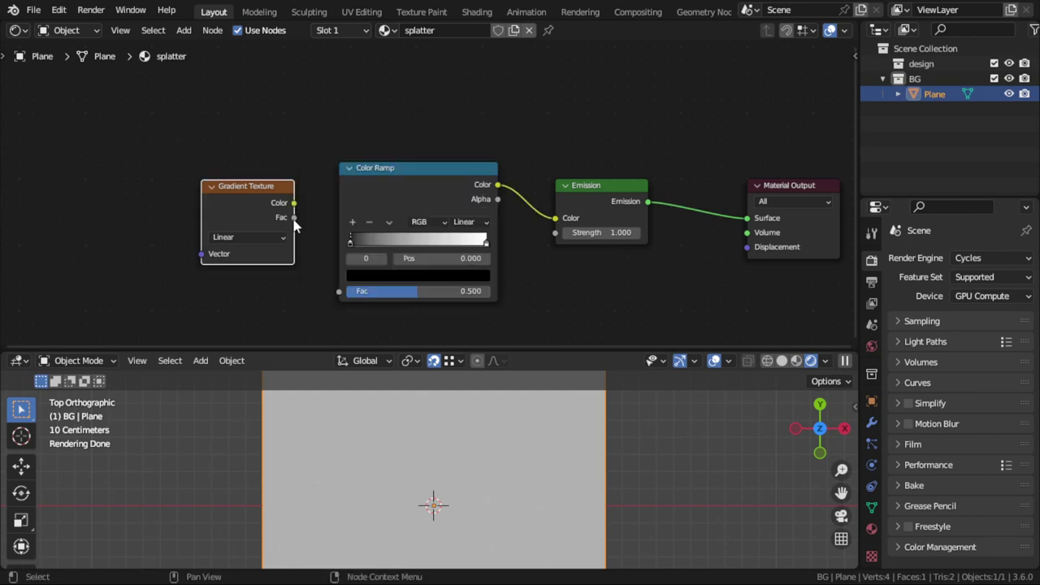
{"action": "mouse_move", "coordinate": [294, 217]}
{"action": "left_mouse_down"}
{"action": "mouse_move", "coordinate": [345, 305]}
{"action": "mouse_move", "coordinate": [341, 292]}
{"action": "left_mouse_up"}
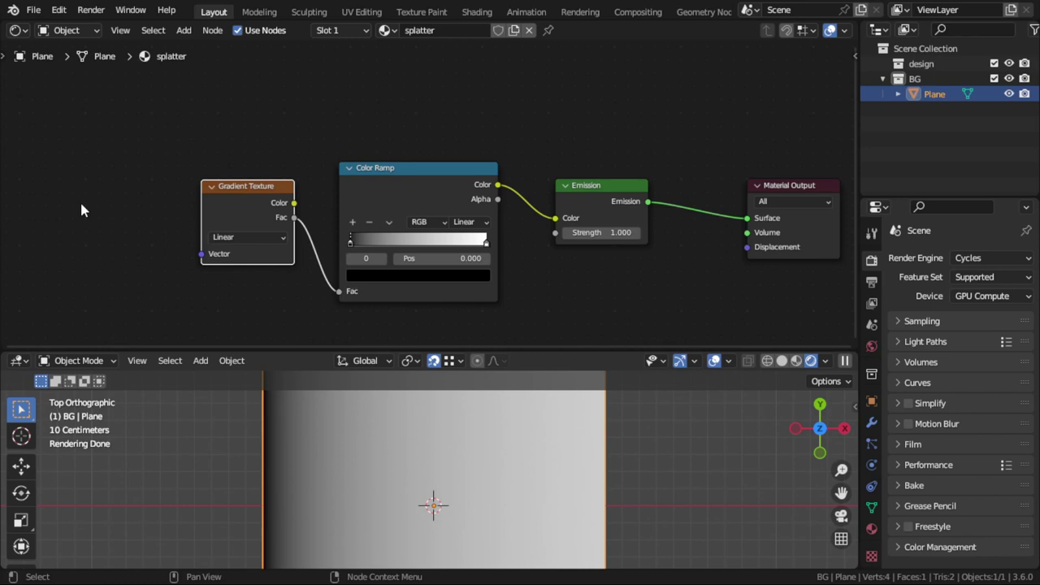
Step: Add a Texture Coordinate node feeding Object into the gradient Vector, and enlarge the 3D view
{"action": "key", "text": "shift+a"}
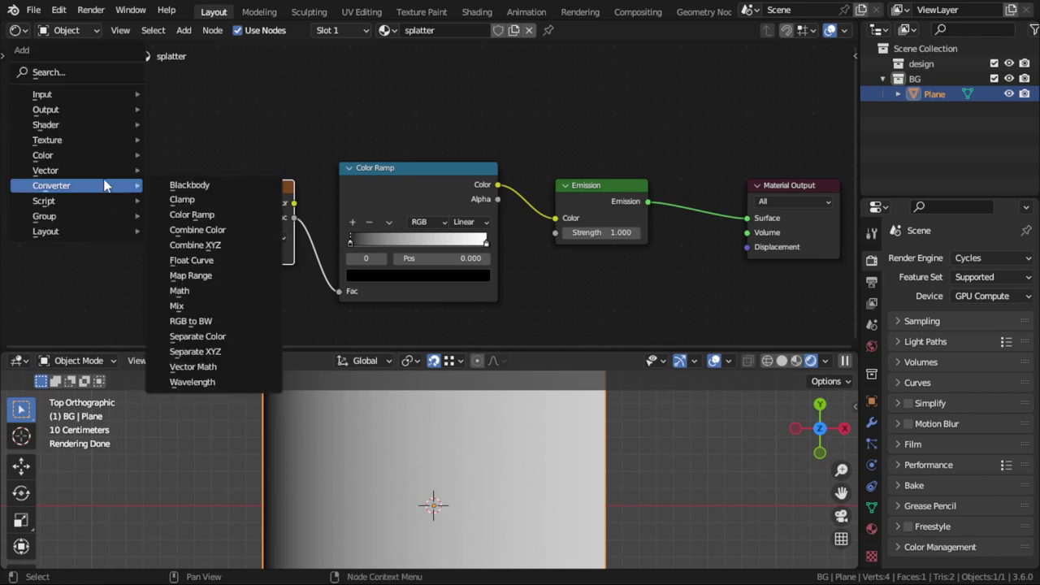
{"action": "left_click", "coordinate": [74, 72]}
{"action": "type", "text": "co"}
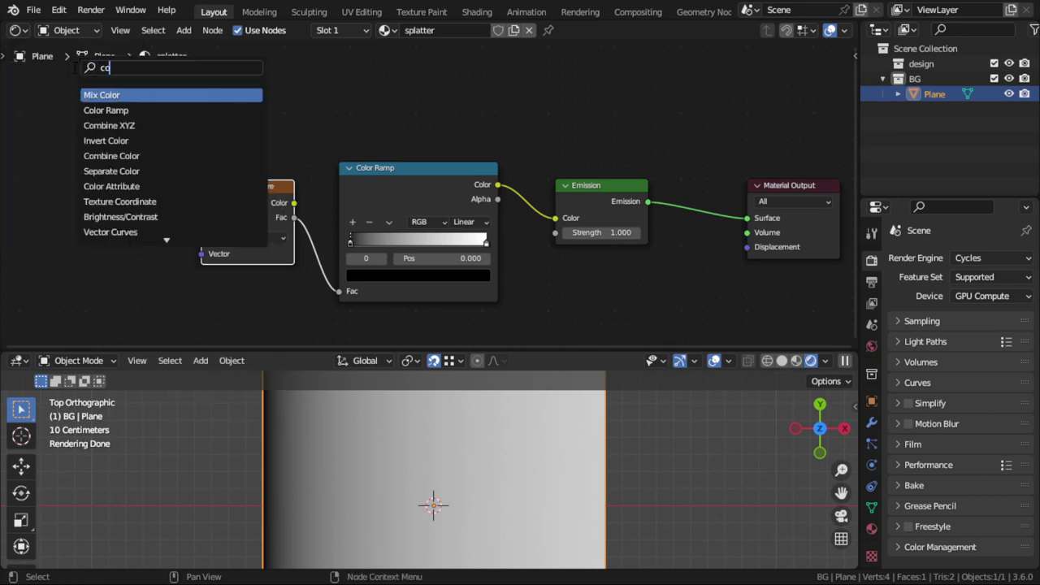
{"action": "type", "text": "or"}
{"action": "key", "text": "Return"}
{"action": "left_click", "coordinate": [121, 205]}
{"action": "left_click_drag", "start_coordinate": [111, 212], "coordinate": [204, 255]}
{"action": "scroll", "coordinate": [463, 473], "scroll_direction": "down", "scroll_amount": 2}
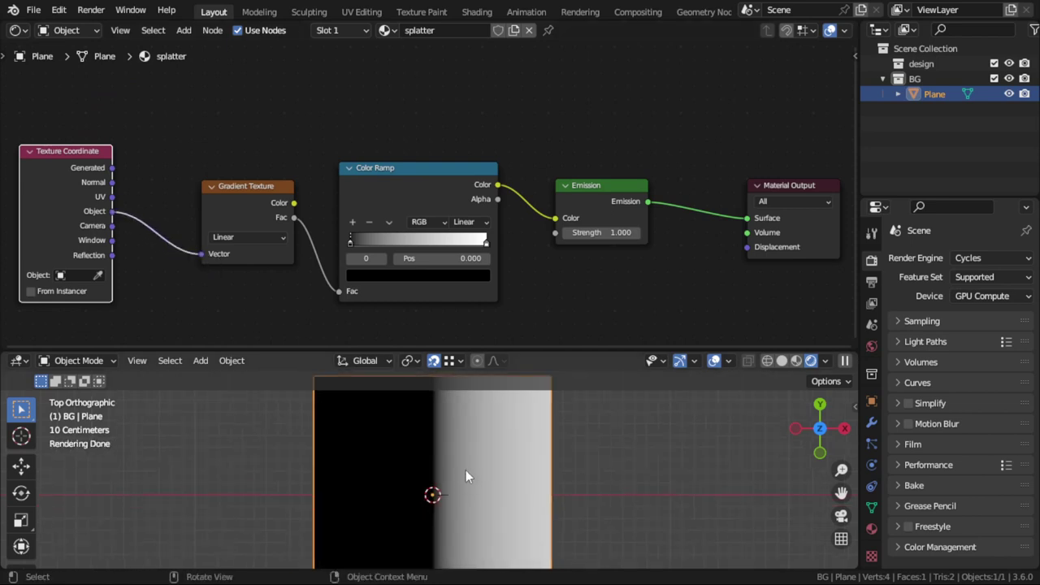
{"action": "scroll", "coordinate": [465, 472], "scroll_direction": "down", "scroll_amount": 1}
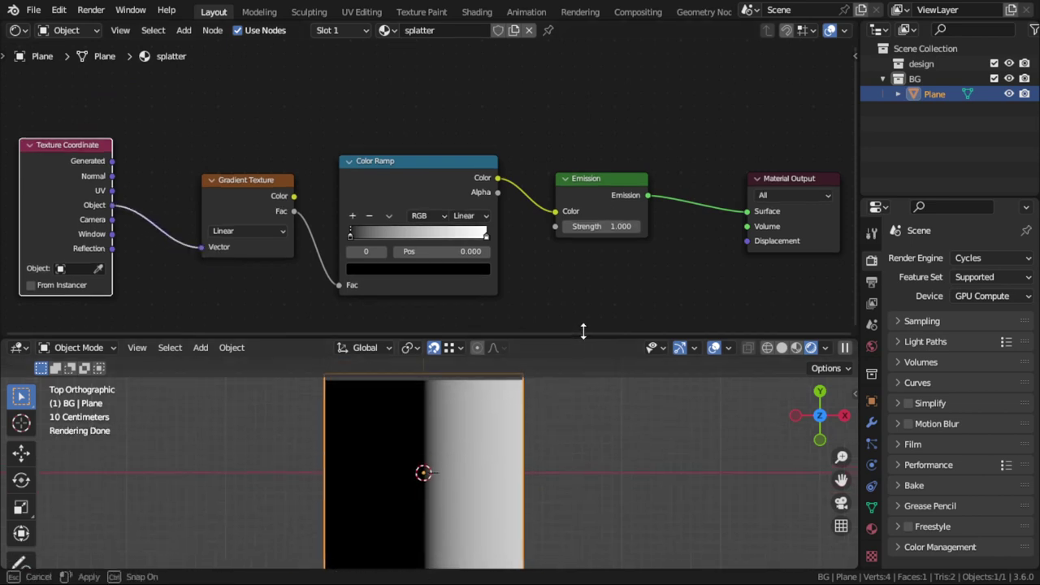
{"action": "left_click_drag", "start_coordinate": [581, 352], "coordinate": [581, 304]}
Step: Set the Gradient Texture type to Quadratic Sphere
{"action": "left_click", "coordinate": [271, 215]}
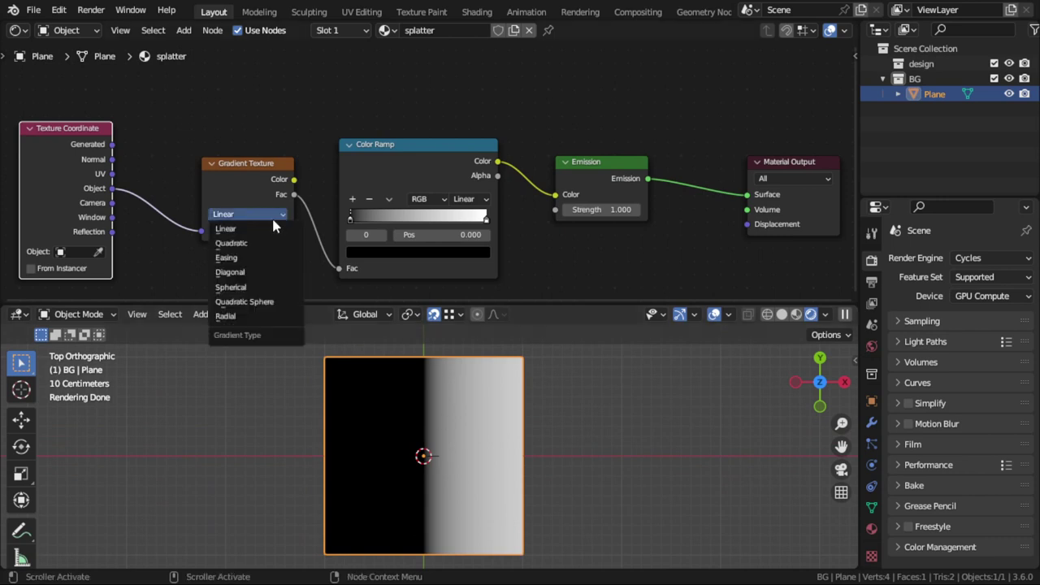
{"action": "left_click", "coordinate": [264, 305]}
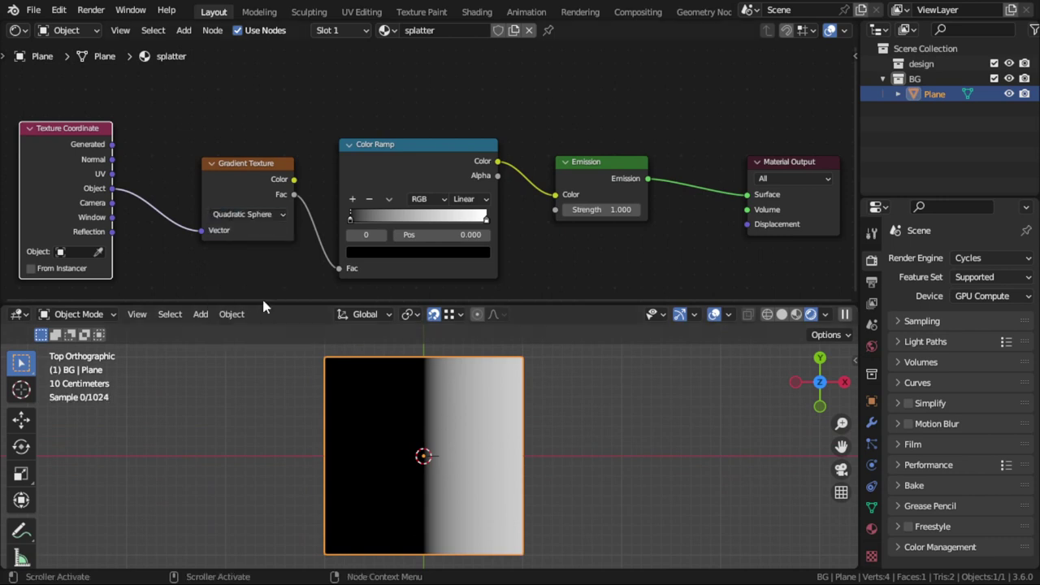
{"action": "left_click_drag", "start_coordinate": [247, 164], "coordinate": [196, 147]}
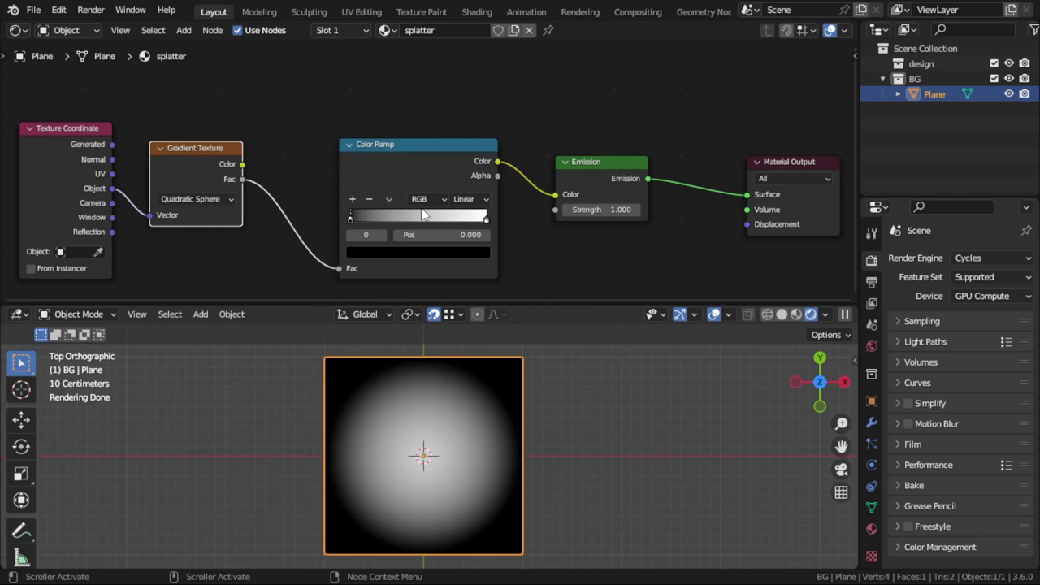
Step: Flip the Color Ramp and drag both stops toward the middle for a small dark centre
{"action": "left_click", "coordinate": [390, 202]}
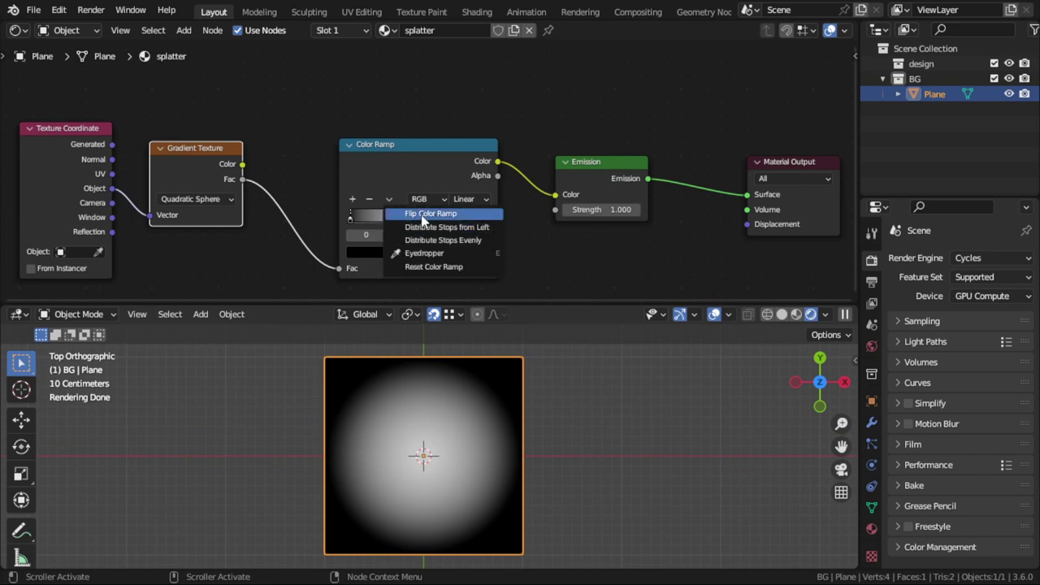
{"action": "left_click", "coordinate": [421, 215]}
{"action": "scroll", "coordinate": [446, 271], "scroll_direction": "up", "scroll_amount": 1}
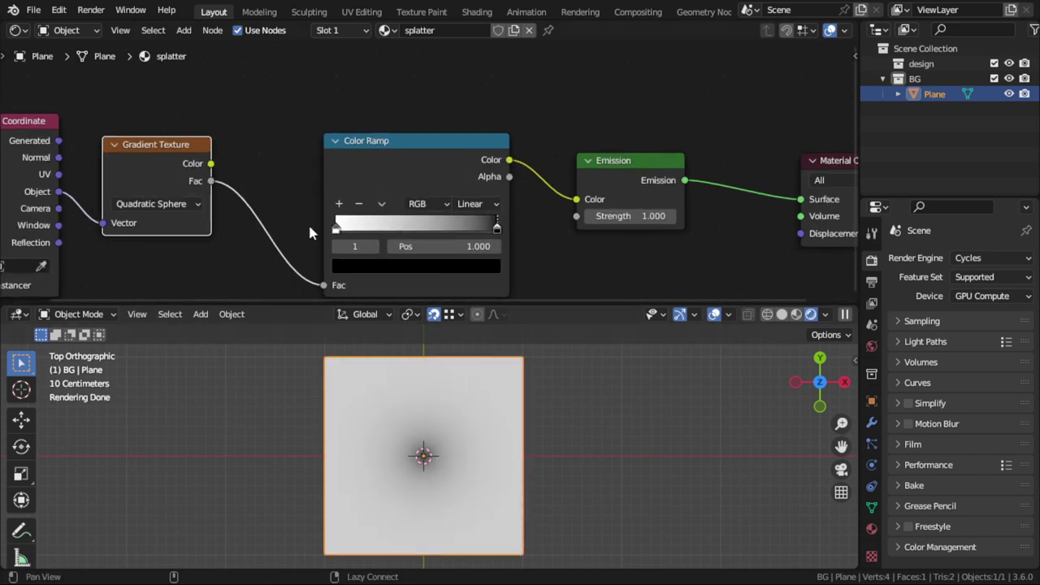
{"action": "middle_click_drag", "start_coordinate": [308, 233], "coordinate": [290, 186]}
{"action": "left_click_drag", "start_coordinate": [445, 130], "coordinate": [468, 121]}
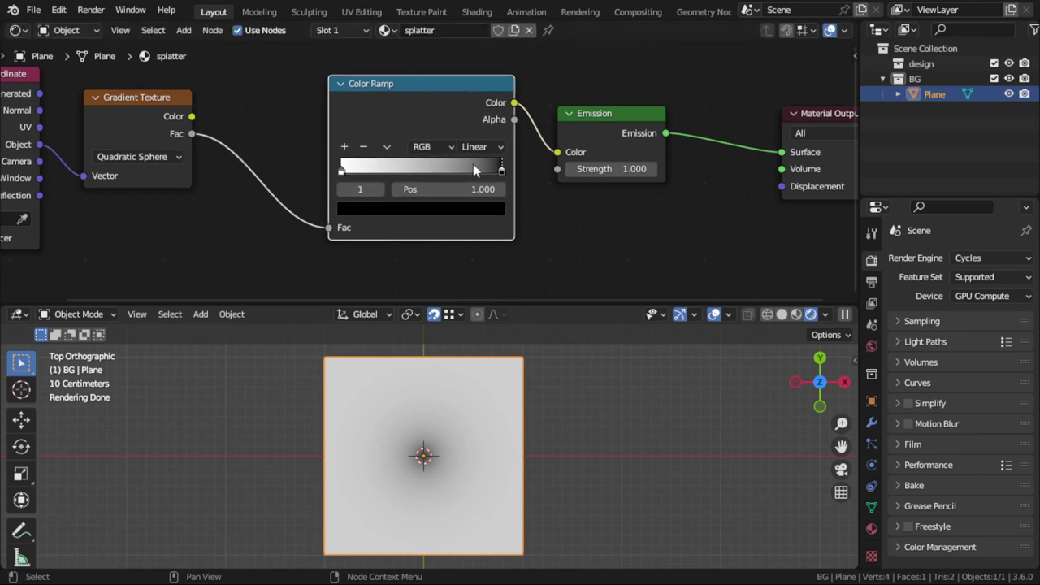
{"action": "left_click_drag", "start_coordinate": [490, 175], "coordinate": [436, 166]}
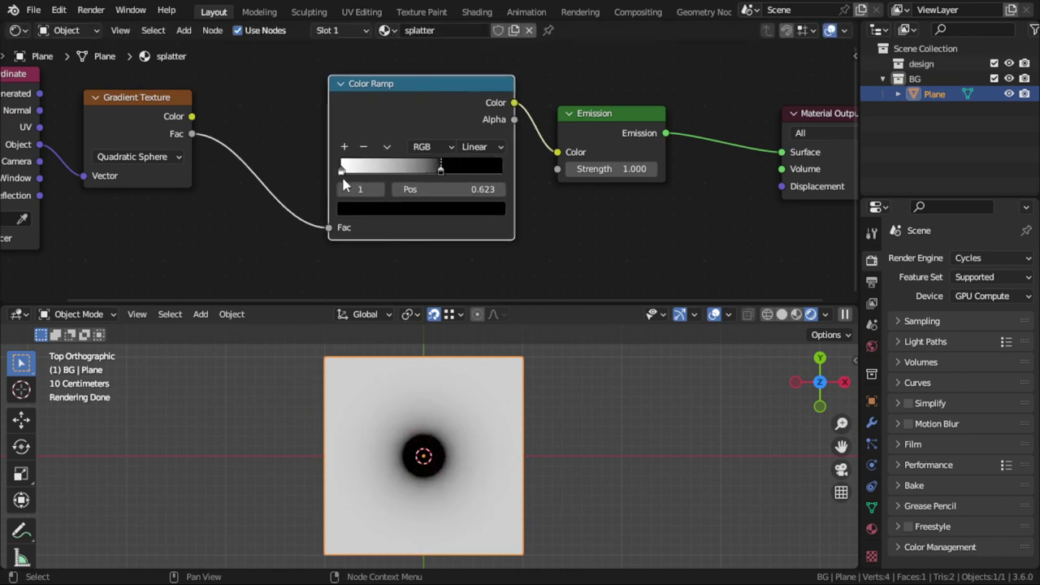
{"action": "left_click_drag", "start_coordinate": [341, 170], "coordinate": [433, 171]}
Step: Colour the right ramp stop saturated blue and move it left to position 0.482
{"action": "left_click", "coordinate": [478, 208]}
{"action": "left_click", "coordinate": [469, 260]}
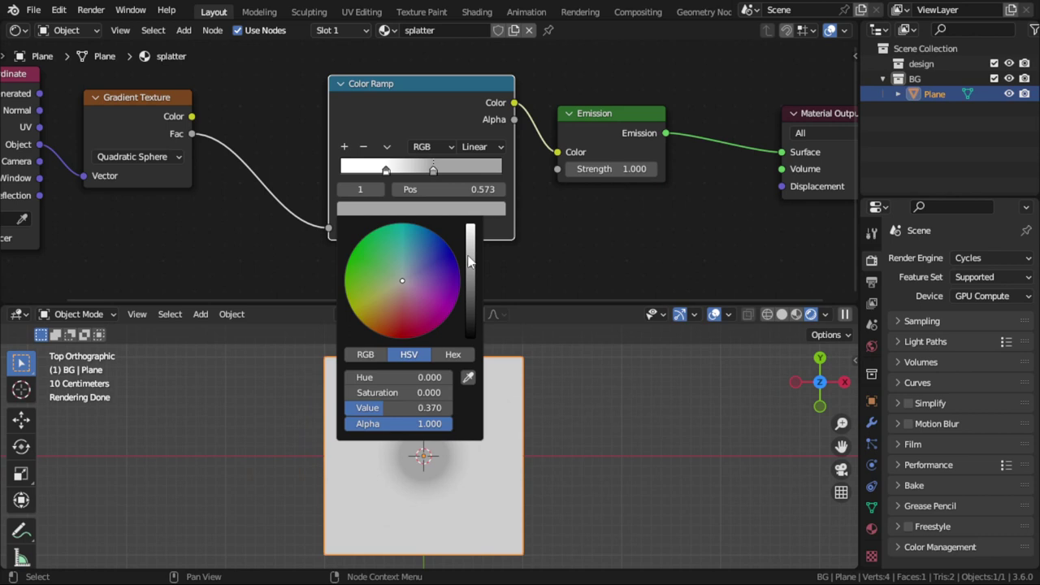
{"action": "left_click_drag", "start_coordinate": [401, 301], "coordinate": [398, 337]}
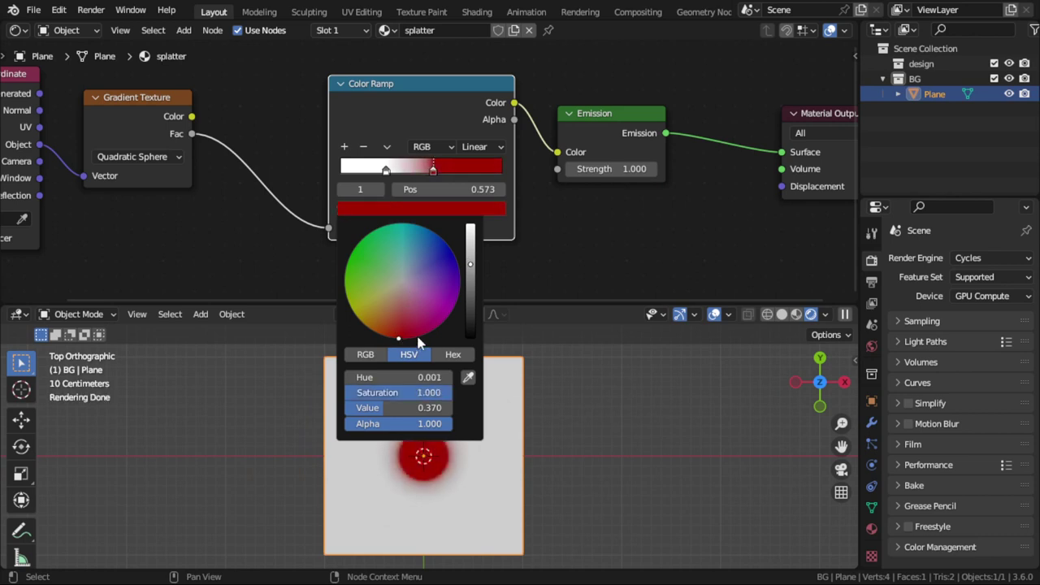
{"action": "left_click", "coordinate": [485, 209]}
{"action": "left_click_drag", "start_coordinate": [455, 267], "coordinate": [452, 251]}
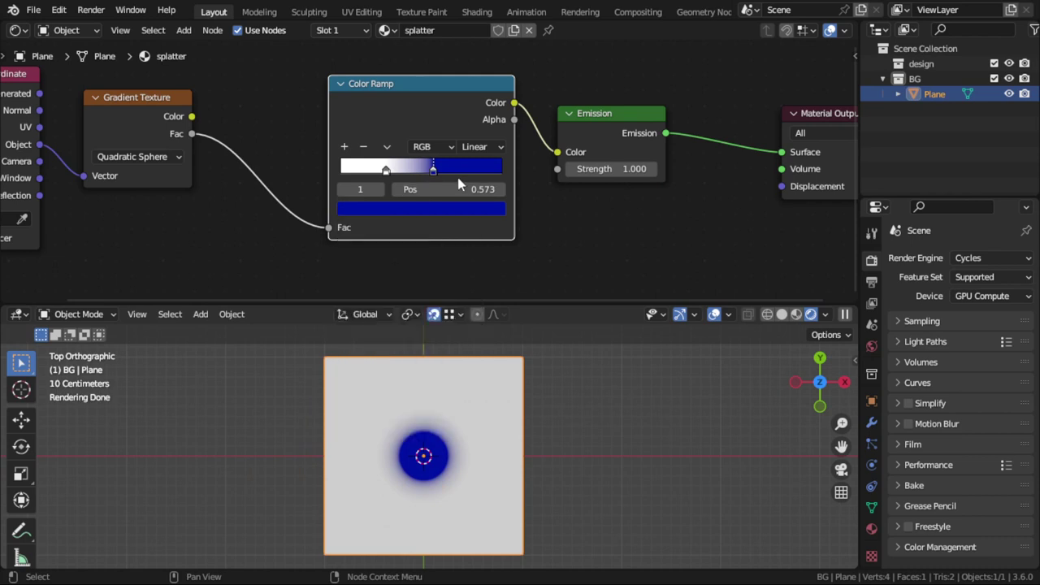
{"action": "left_click_drag", "start_coordinate": [433, 171], "coordinate": [419, 170]}
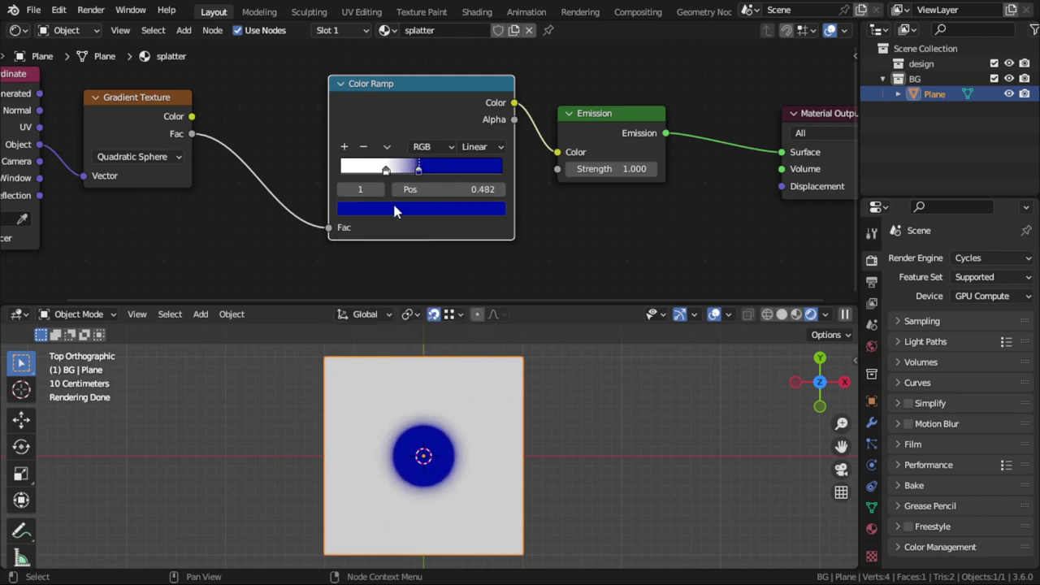
Step: Pan the node view and tidy the Texture Coordinate and Gradient Texture node positions
{"action": "scroll", "coordinate": [250, 244], "scroll_direction": "down", "scroll_amount": 1}
{"action": "middle_click_drag", "start_coordinate": [251, 241], "coordinate": [404, 205]}
{"action": "left_click_drag", "start_coordinate": [208, 104], "coordinate": [191, 97]}
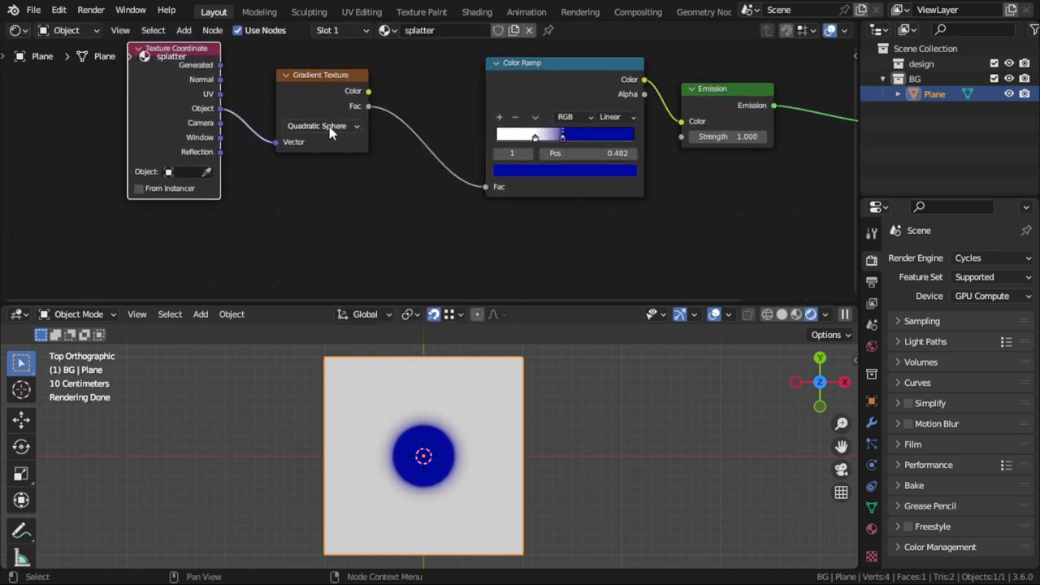
{"action": "left_click_drag", "start_coordinate": [312, 96], "coordinate": [301, 95]}
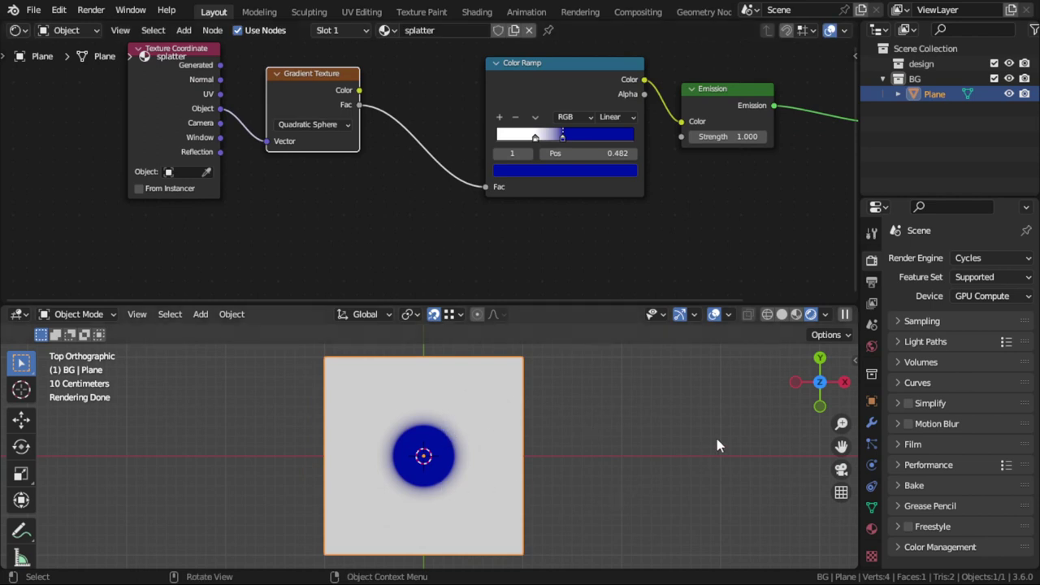
{"action": "mouse_move", "coordinate": [683, 410]}
{"action": "left_mouse_down"}
{"action": "mouse_move", "coordinate": [615, 468]}
{"action": "mouse_move", "coordinate": [715, 448]}
{"action": "mouse_move", "coordinate": [679, 381]}
{"action": "mouse_move", "coordinate": [620, 416]}
{"action": "mouse_move", "coordinate": [603, 492]}
{"action": "mouse_move", "coordinate": [681, 508]}
{"action": "mouse_move", "coordinate": [719, 501]}
{"action": "mouse_move", "coordinate": [740, 382]}
{"action": "mouse_move", "coordinate": [722, 381]}
{"action": "mouse_move", "coordinate": [645, 382]}
{"action": "mouse_move", "coordinate": [578, 449]}
{"action": "mouse_move", "coordinate": [624, 498]}
{"action": "mouse_move", "coordinate": [684, 514]}
{"action": "mouse_move", "coordinate": [743, 492]}
{"action": "mouse_move", "coordinate": [736, 420]}
{"action": "mouse_move", "coordinate": [691, 384]}
{"action": "mouse_move", "coordinate": [617, 377]}
{"action": "left_mouse_up"}
{"action": "left_click_drag", "start_coordinate": [636, 493], "coordinate": [703, 507]}
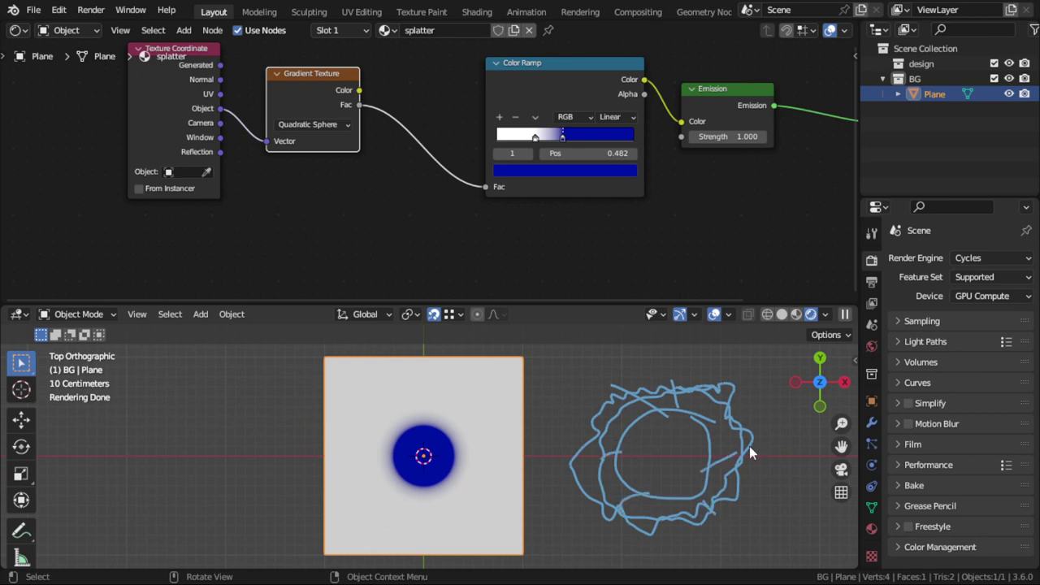
{"action": "left_click", "coordinate": [21, 530]}
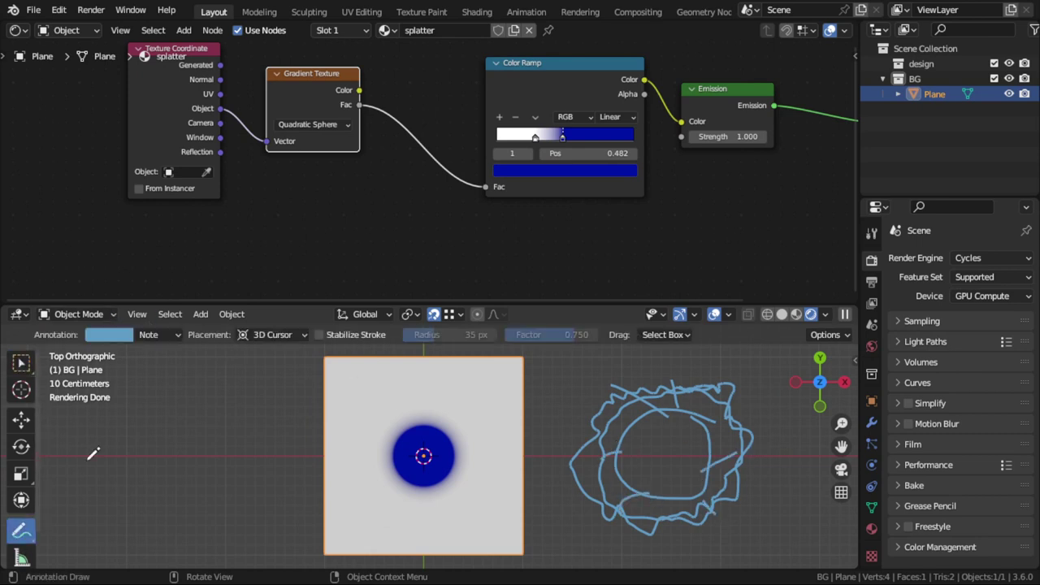
{"action": "left_click", "coordinate": [173, 336]}
{"action": "left_click", "coordinate": [254, 216]}
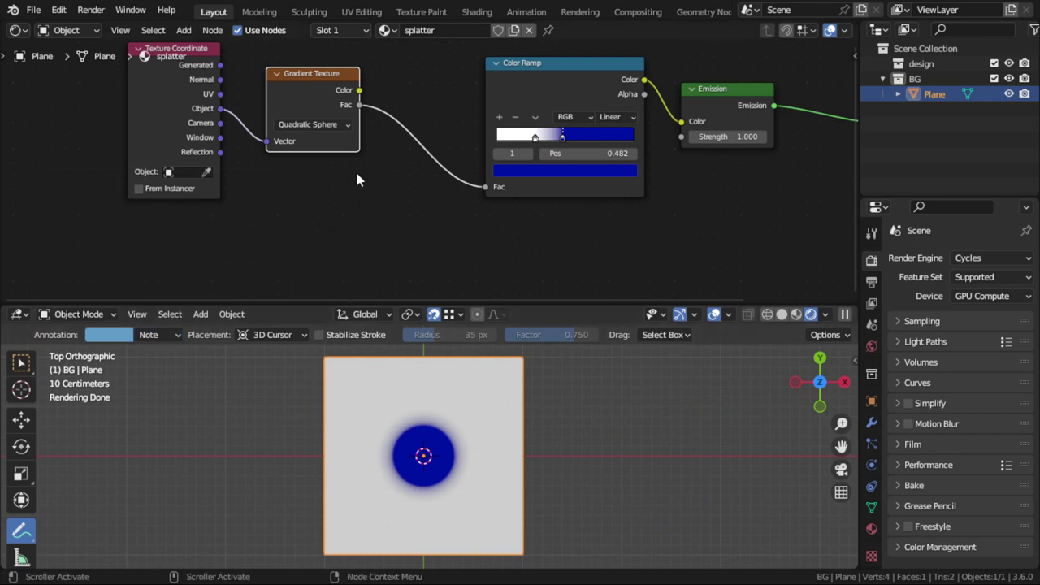
Step: Insert a Mix Color node onto the Gradient Texture–Color Ramp link
{"action": "key", "text": "shift+a"}
{"action": "left_click", "coordinate": [413, 138]}
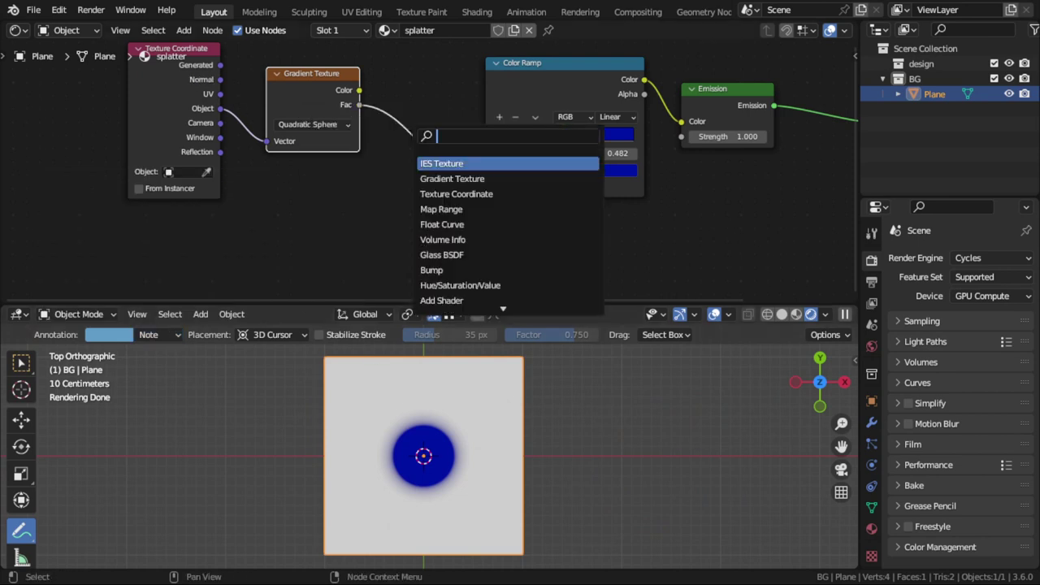
{"action": "type", "text": "m"}
{"action": "key", "text": "Escape"}
{"action": "key", "text": "shift+a"}
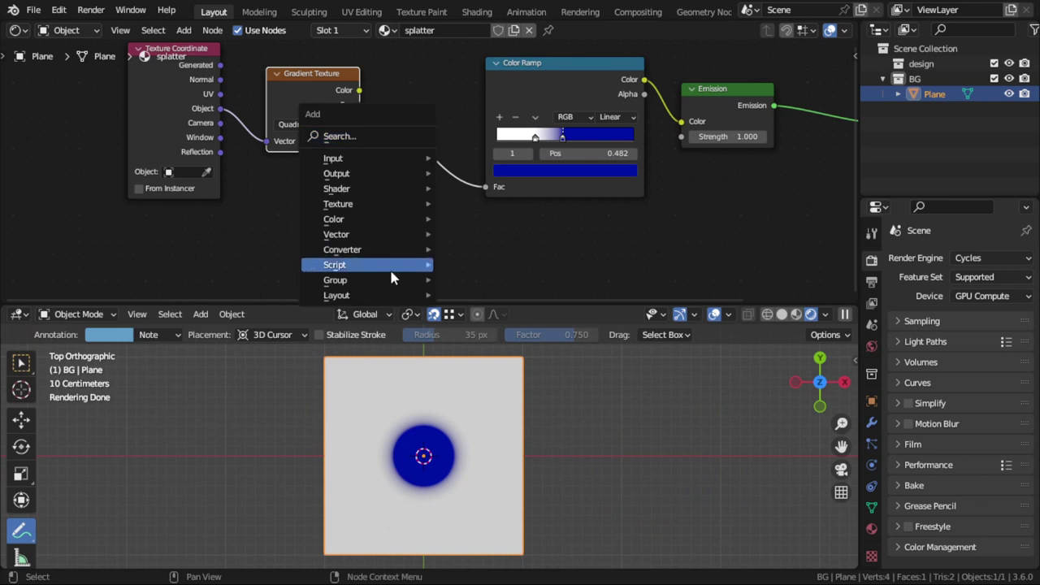
{"action": "mouse_move", "coordinate": [333, 219]}
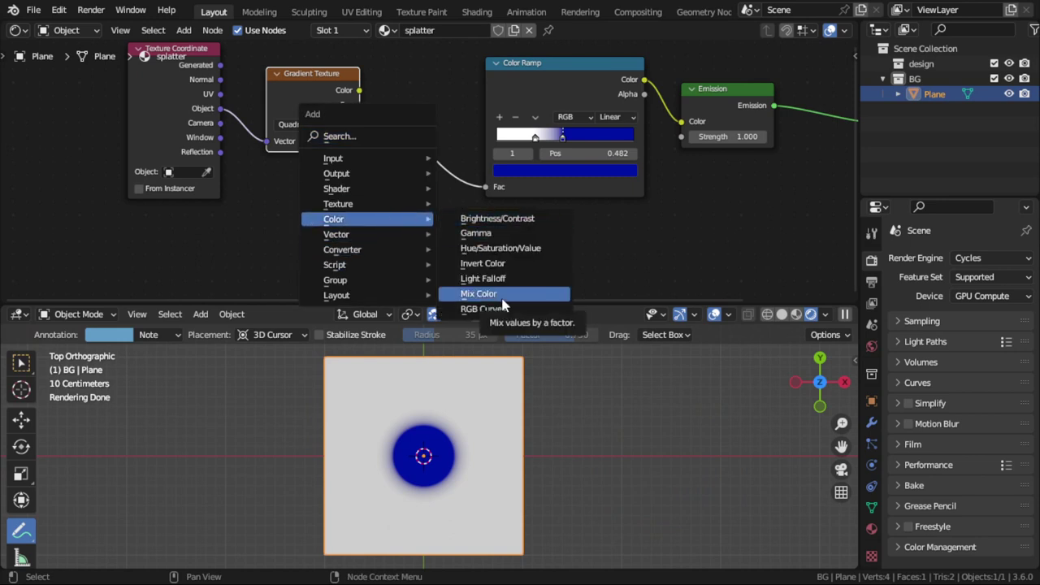
{"action": "left_click", "coordinate": [503, 293]}
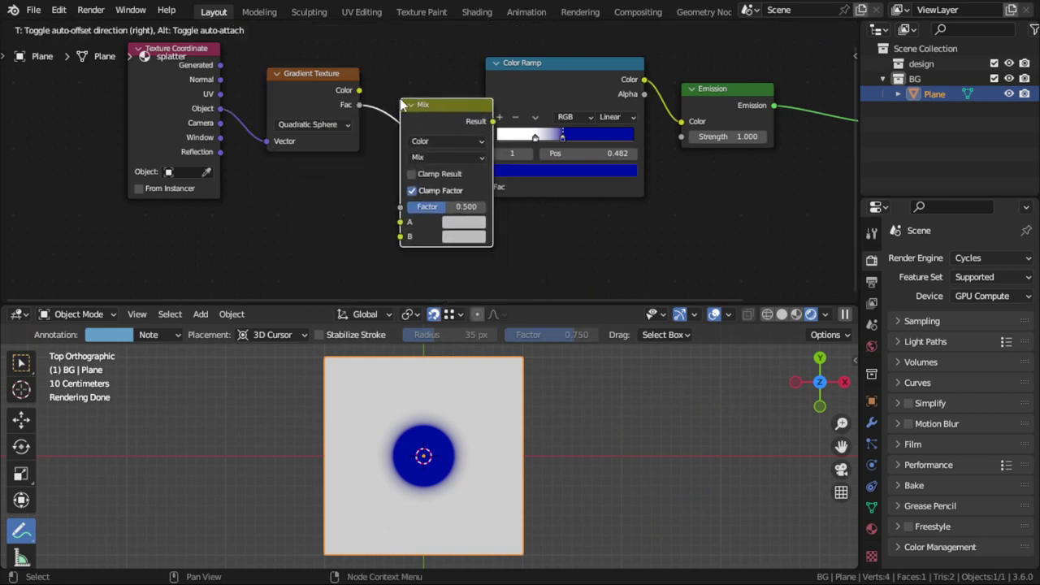
{"action": "left_click", "coordinate": [406, 93]}
Step: Add a Noise Texture below the gradient, fed by Texture Coordinate Object output
{"action": "key", "text": "shift+a"}
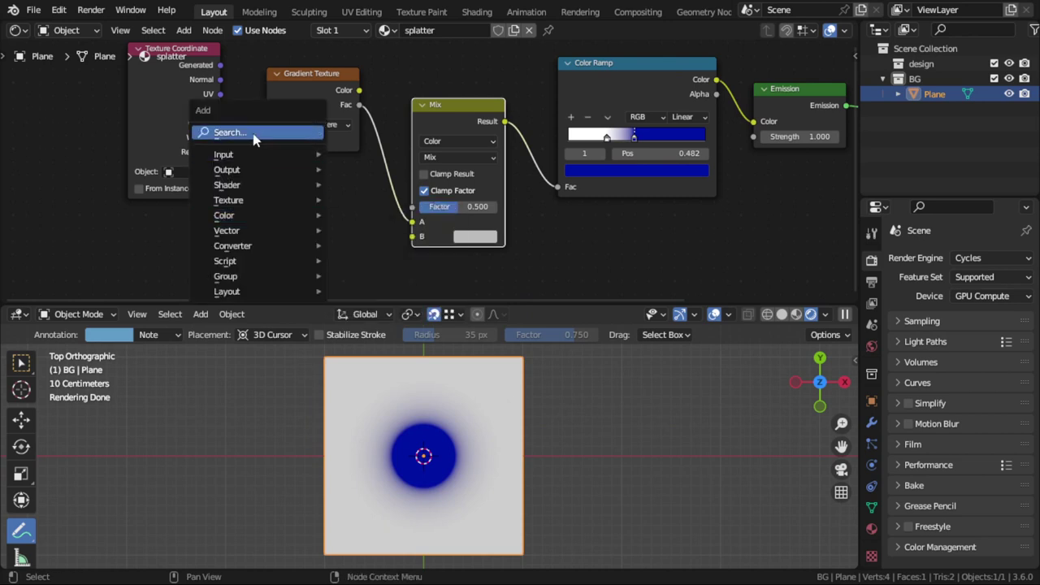
{"action": "type", "text": "noi"}
{"action": "key", "text": "Return"}
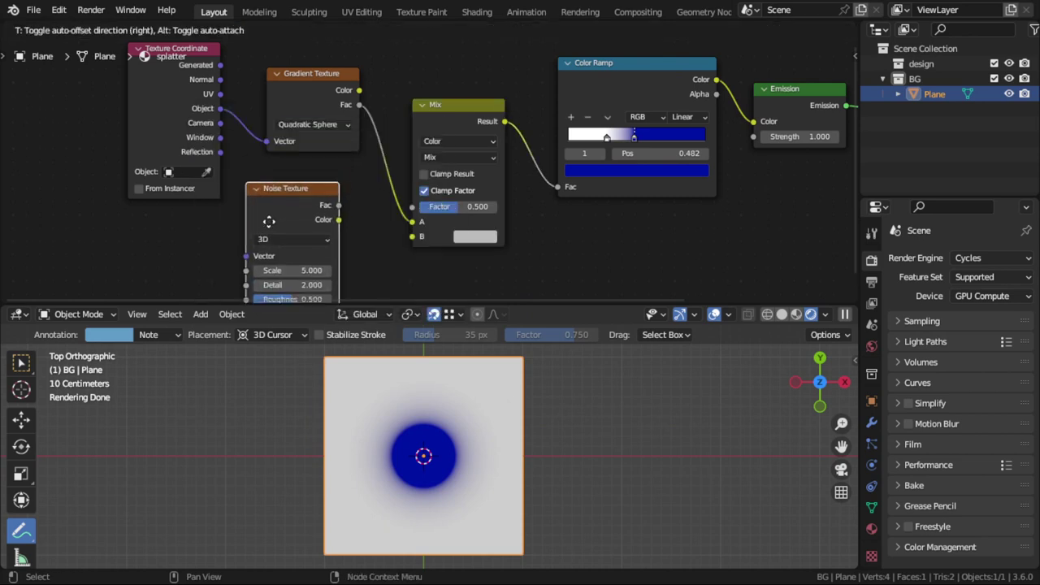
{"action": "left_click", "coordinate": [226, 140]}
{"action": "scroll", "coordinate": [239, 160], "scroll_direction": "down", "scroll_amount": 1}
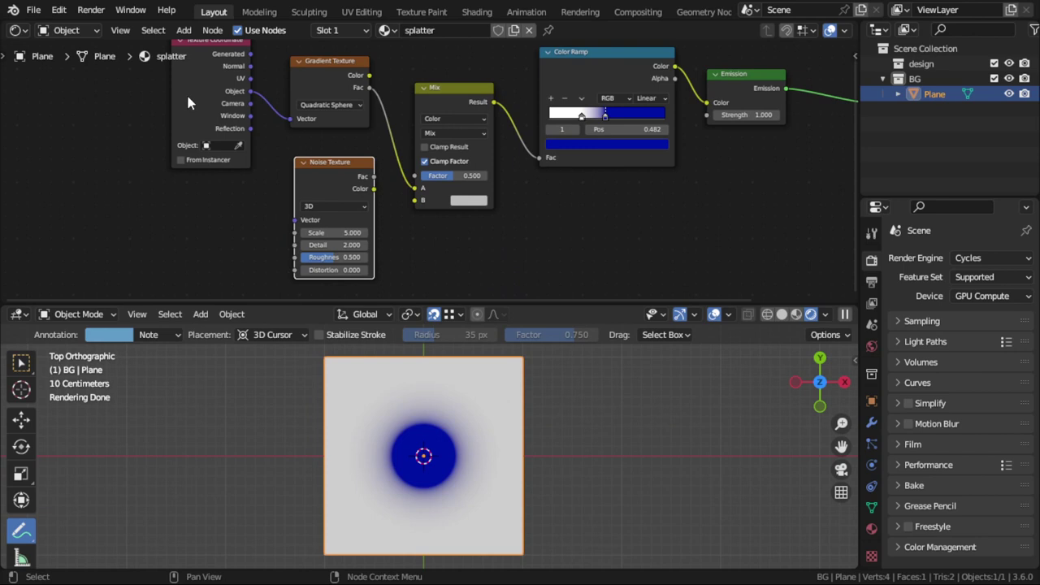
{"action": "left_click_drag", "start_coordinate": [186, 92], "coordinate": [140, 155]}
{"action": "left_click_drag", "start_coordinate": [208, 154], "coordinate": [294, 220]}
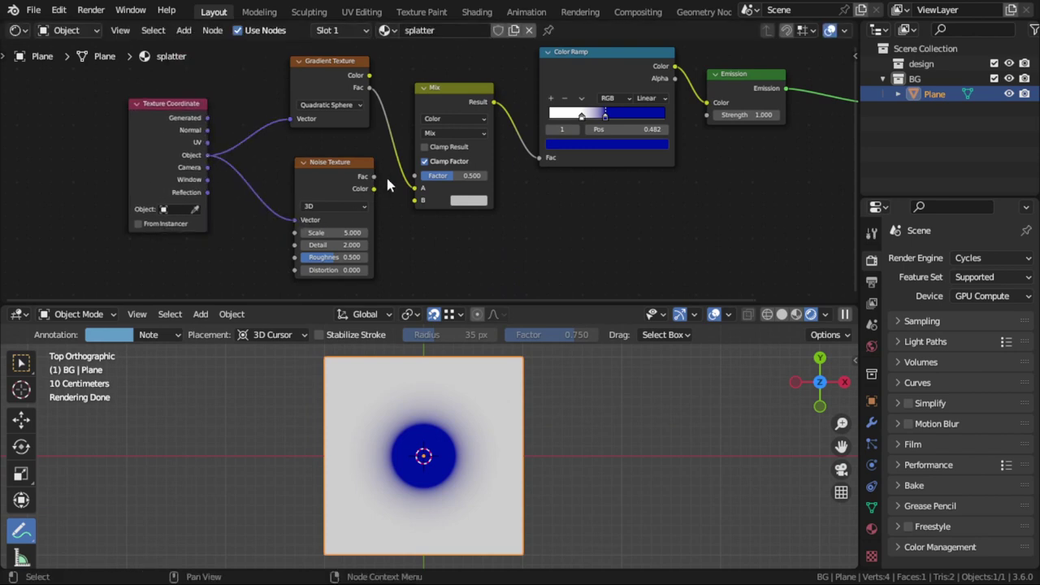
{"action": "mouse_move", "coordinate": [375, 191]}
{"action": "left_mouse_down"}
{"action": "mouse_move", "coordinate": [356, 204]}
{"action": "mouse_move", "coordinate": [415, 200]}
{"action": "left_mouse_up"}
Step: Zoom the viewport, then sweep the Mix factor up to full and back to 0
{"action": "scroll", "coordinate": [405, 251], "scroll_direction": "up", "scroll_amount": 1}
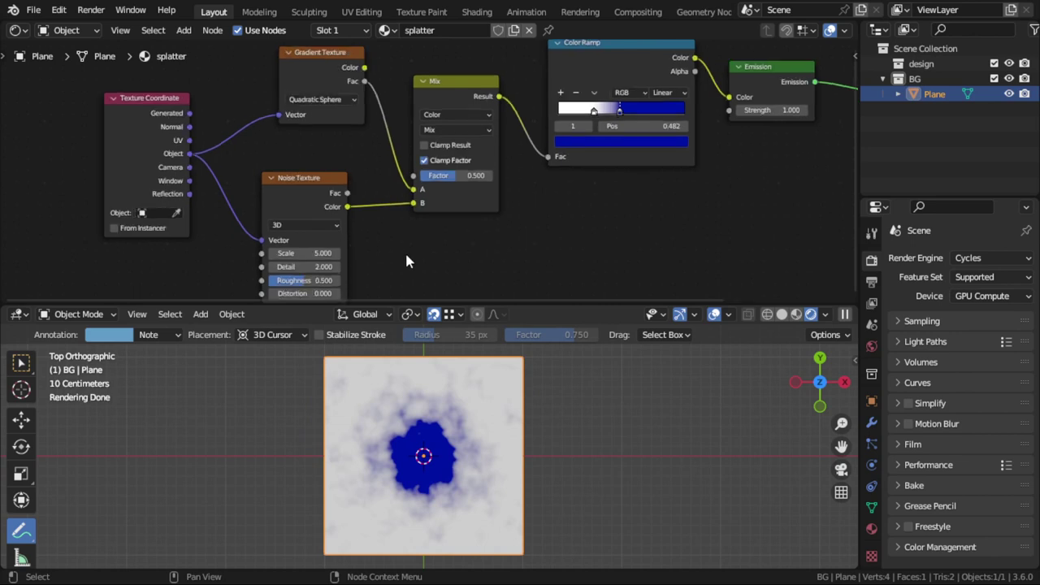
{"action": "scroll", "coordinate": [404, 251], "scroll_direction": "up", "scroll_amount": 1}
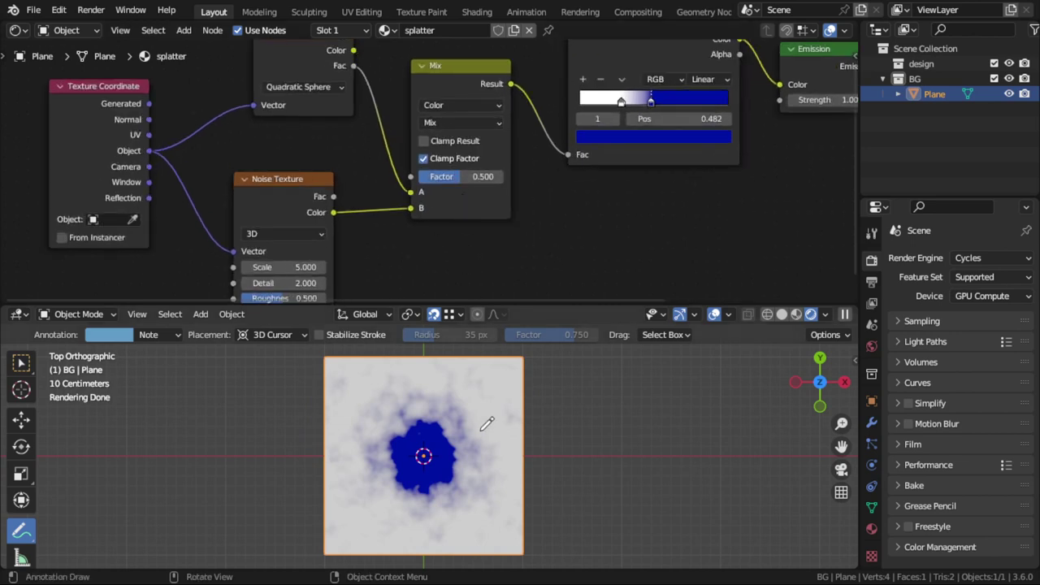
{"action": "scroll", "coordinate": [487, 423], "scroll_direction": "up", "scroll_amount": 2}
{"action": "scroll", "coordinate": [486, 424], "scroll_direction": "up", "scroll_amount": 1}
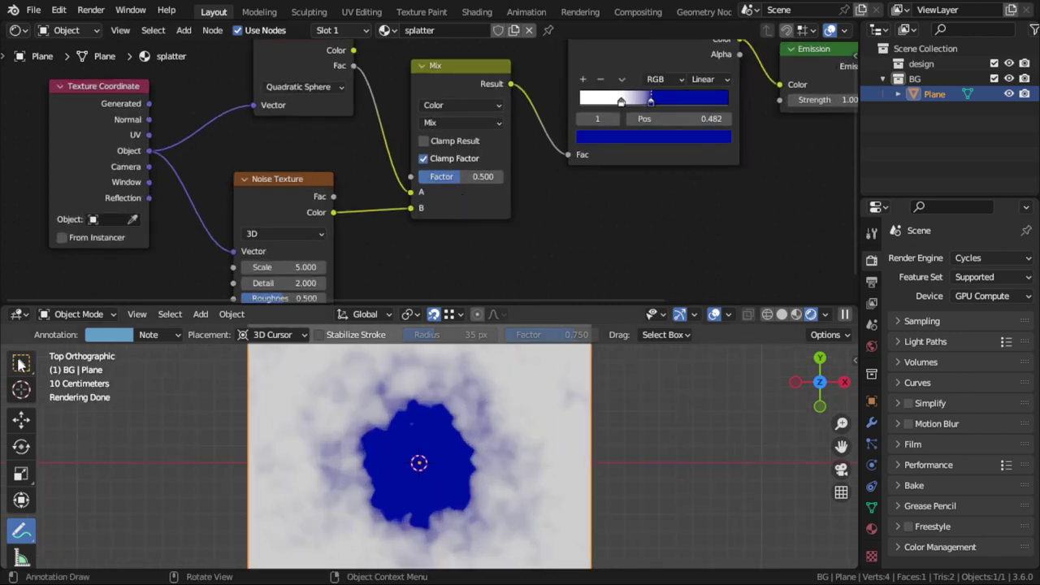
{"action": "left_click", "coordinate": [21, 363]}
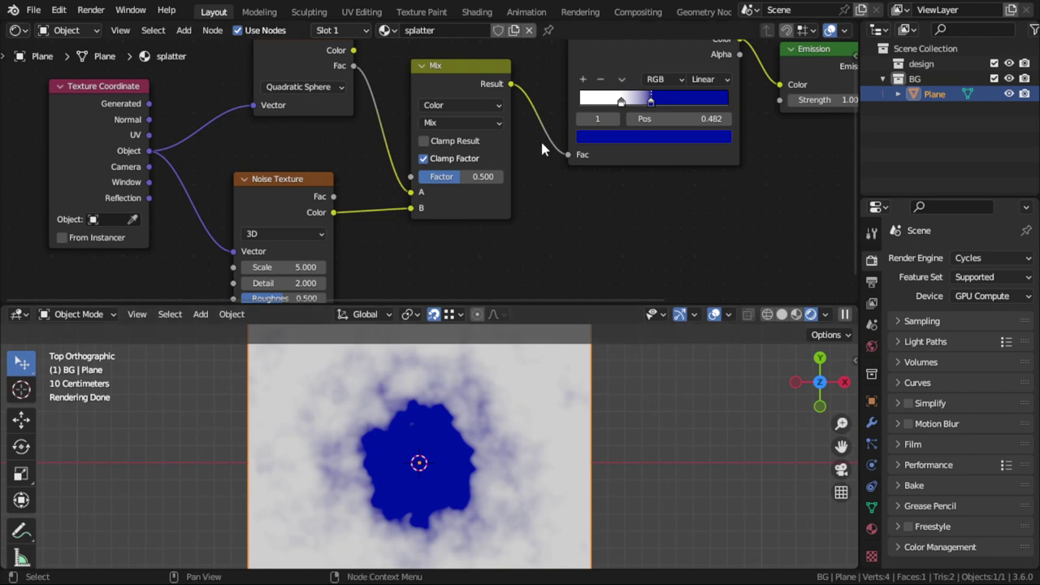
{"action": "left_click_drag", "start_coordinate": [470, 179], "coordinate": [520, 180]}
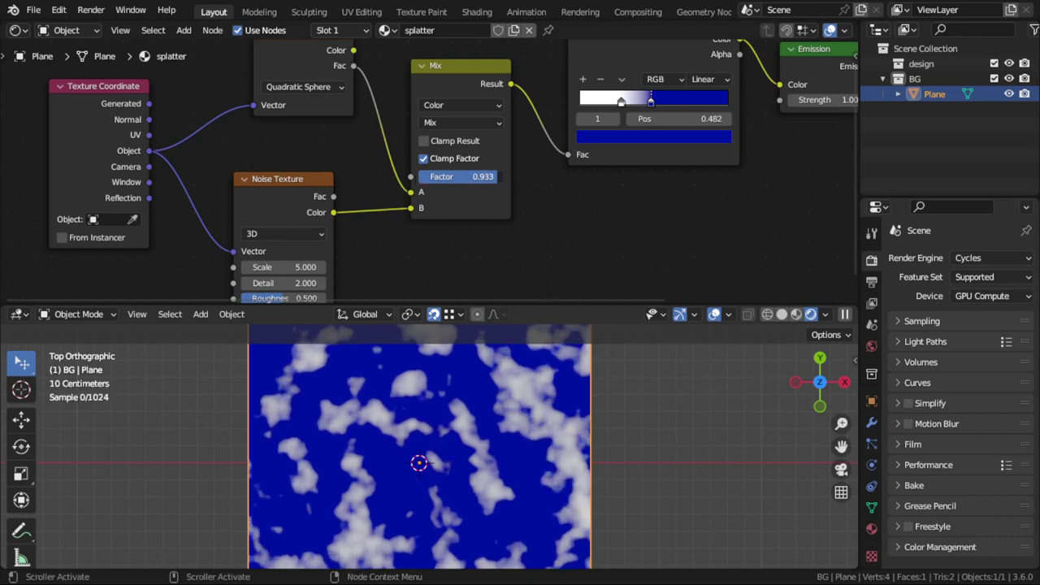
{"action": "left_click_drag", "start_coordinate": [460, 176], "coordinate": [418, 176]}
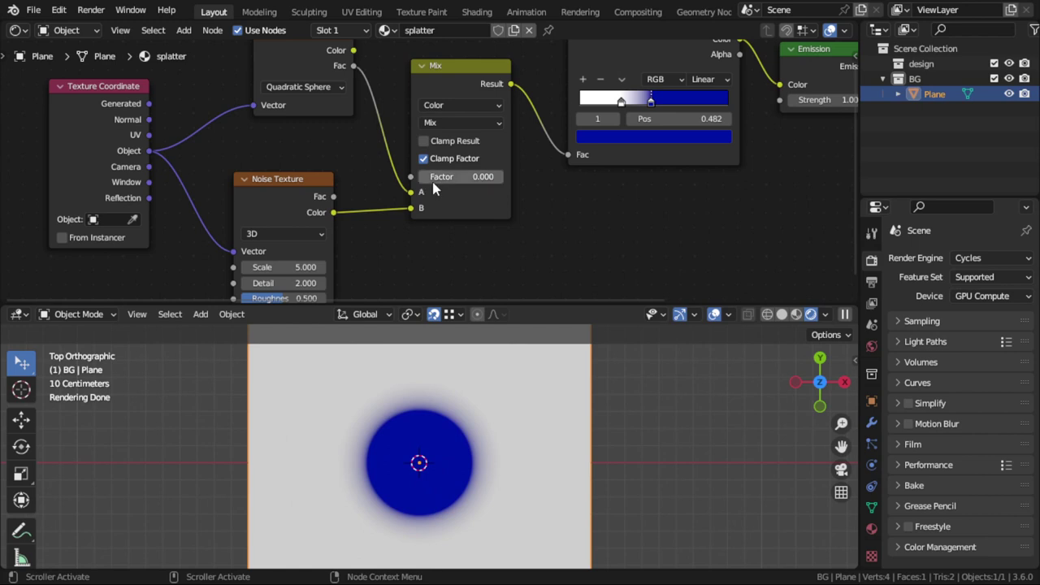
Step: Set the Mix blending mode to Linear Light with Factor 1.000
{"action": "left_click", "coordinate": [469, 122]}
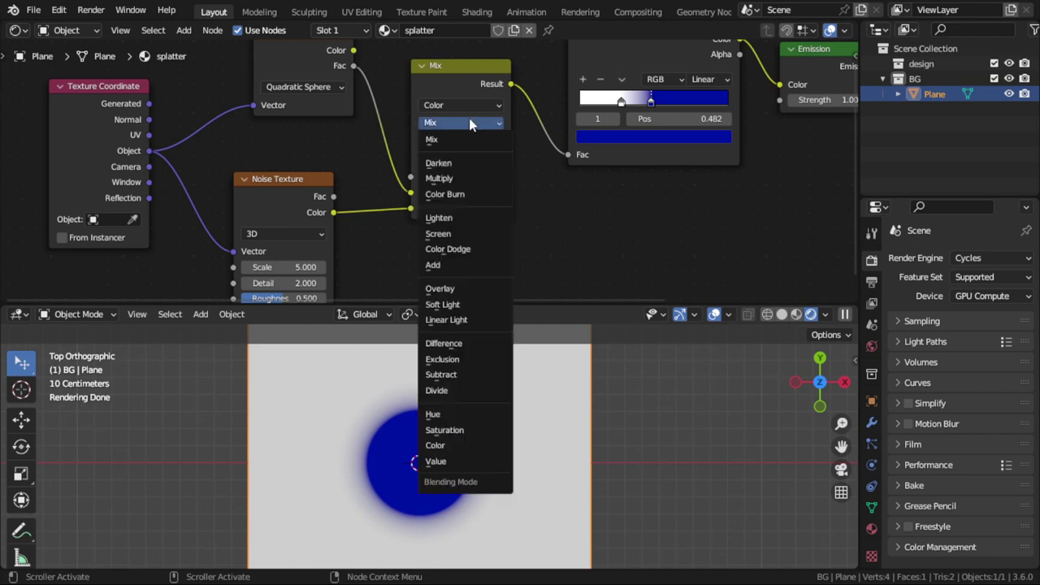
{"action": "left_click", "coordinate": [467, 320]}
{"action": "left_click_drag", "start_coordinate": [460, 177], "coordinate": [520, 178]}
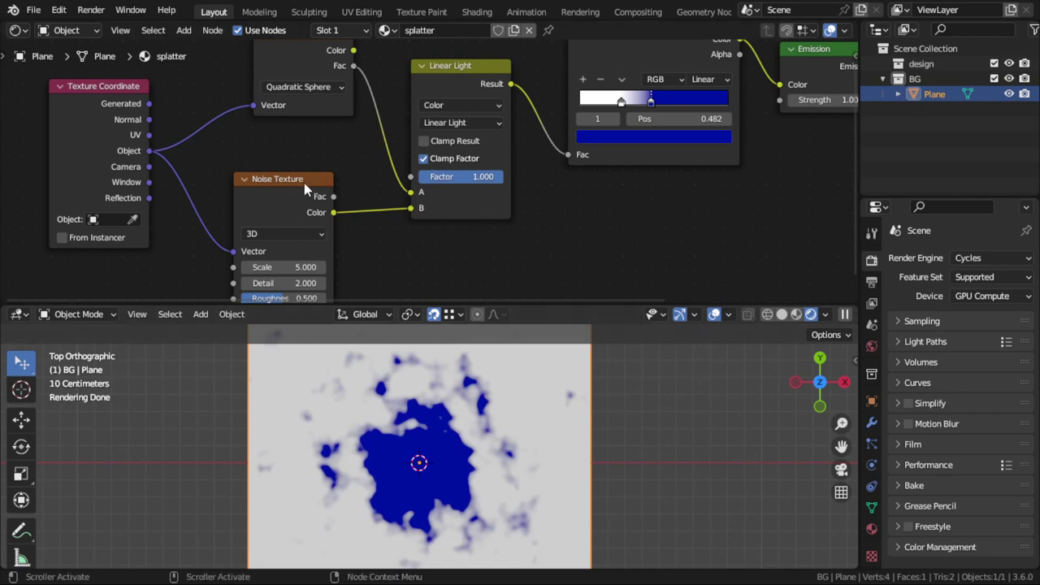
{"action": "scroll", "coordinate": [296, 187], "scroll_direction": "down", "scroll_amount": 1}
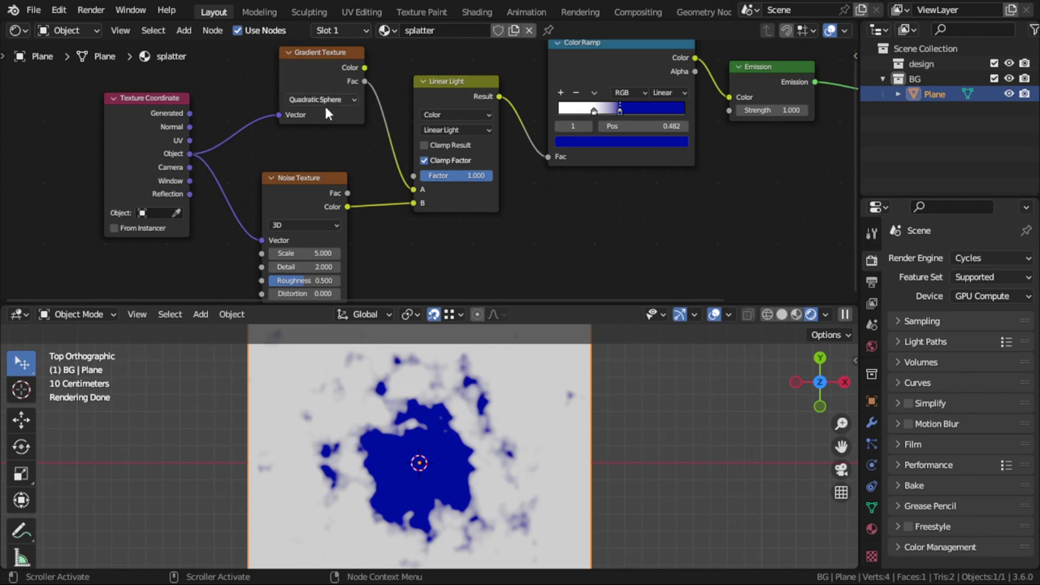
{"action": "left_click_drag", "start_coordinate": [325, 114], "coordinate": [305, 116]}
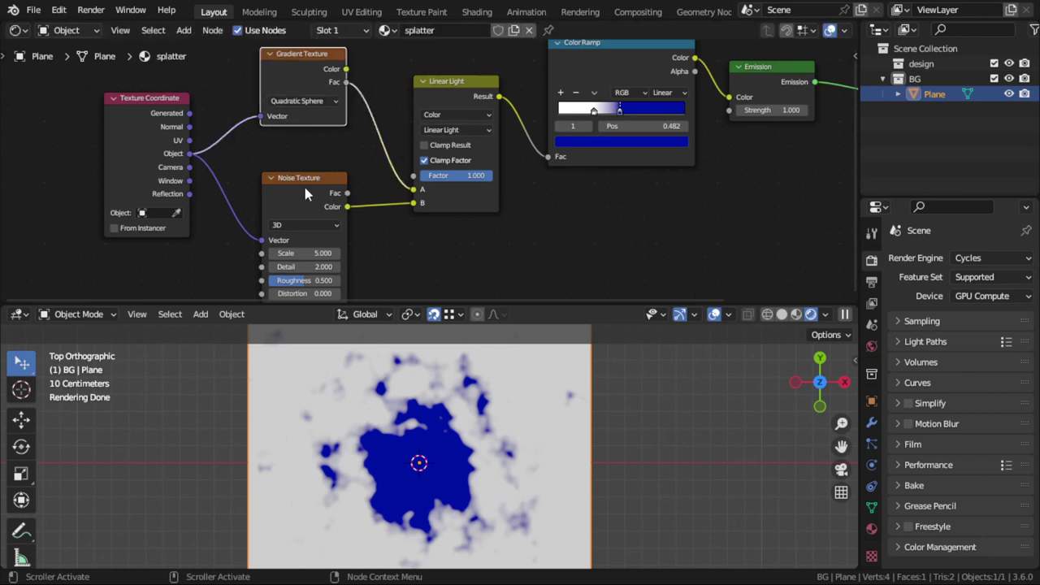
Step: Compare plain Mix blending, then return to Linear Light
{"action": "left_click", "coordinate": [474, 130]}
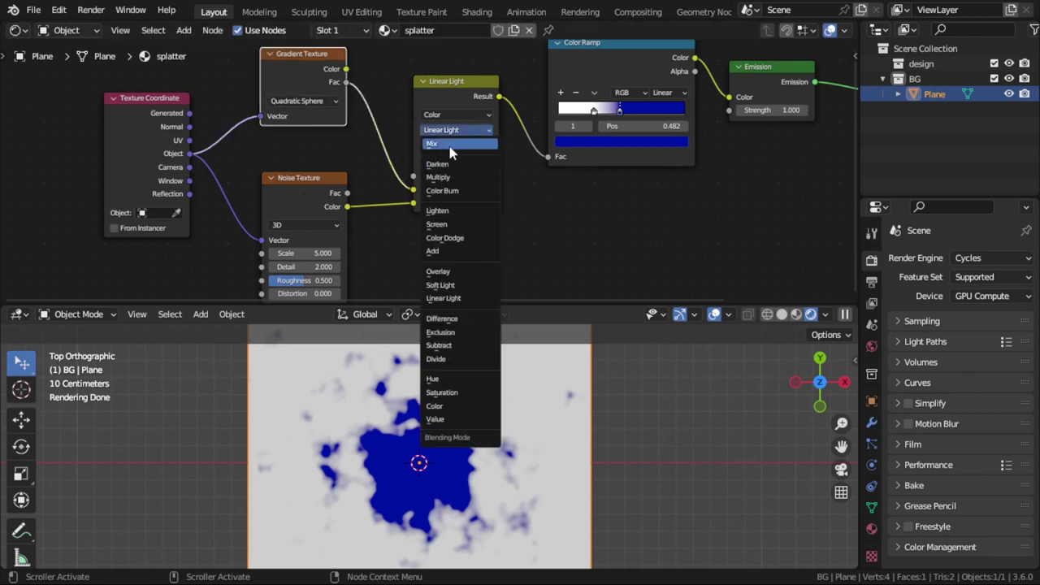
{"action": "left_click", "coordinate": [453, 144]}
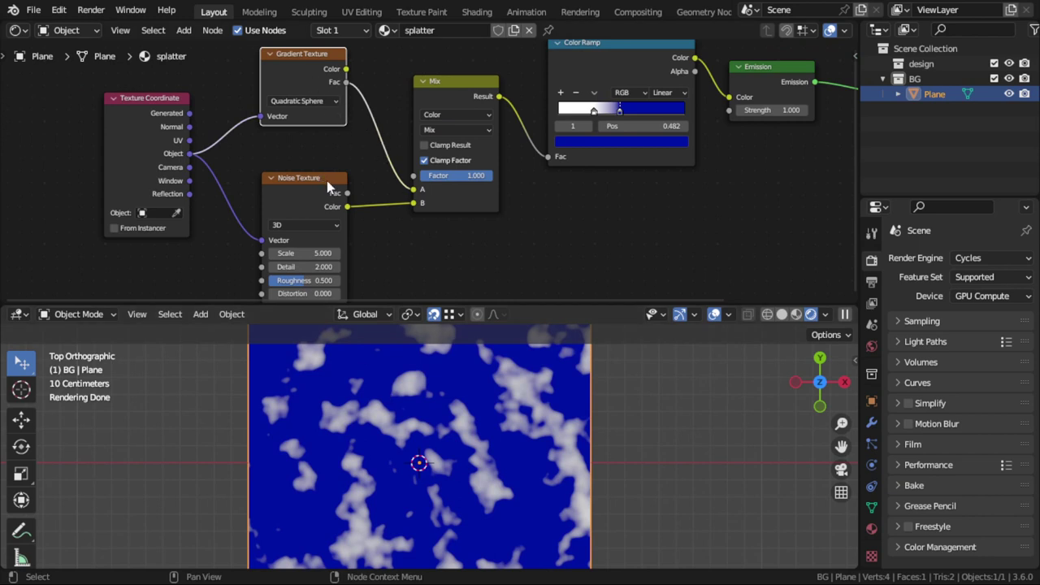
{"action": "left_click", "coordinate": [462, 131]}
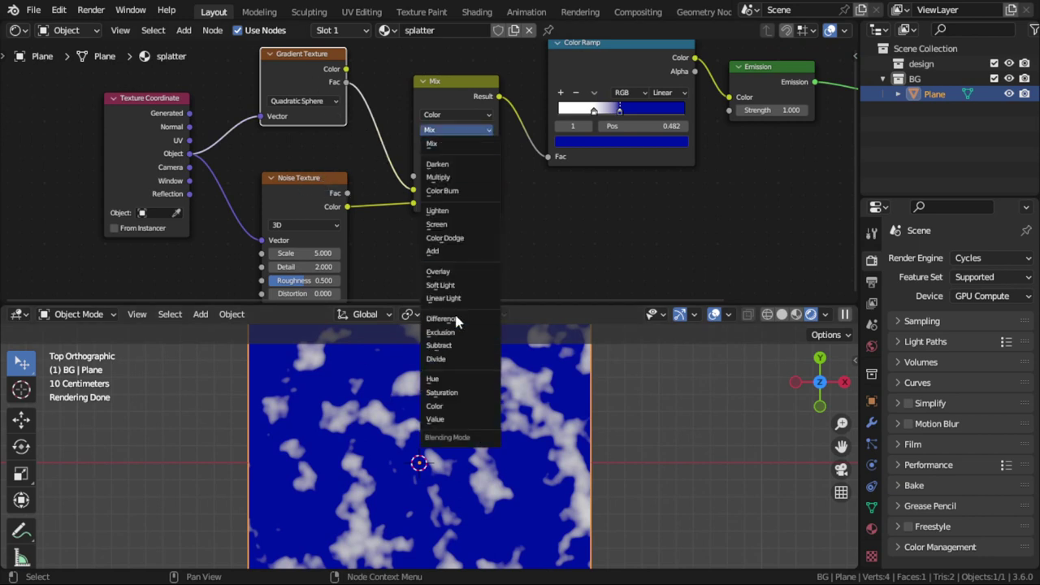
{"action": "left_click", "coordinate": [454, 299]}
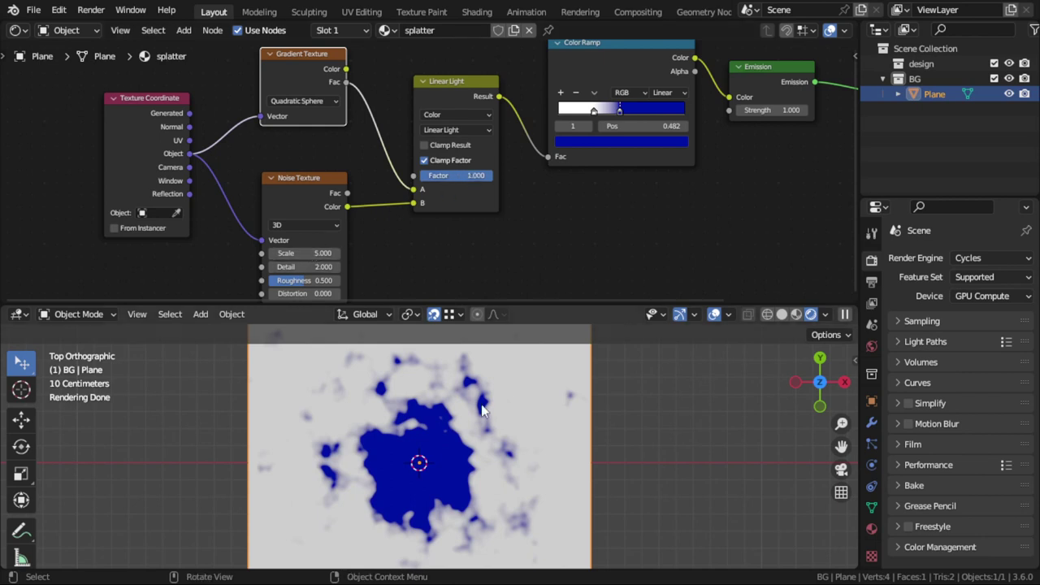
Step: Set the Noise Texture Detail to 9 and Scale to 20, then zoom out
{"action": "left_click", "coordinate": [319, 253]}
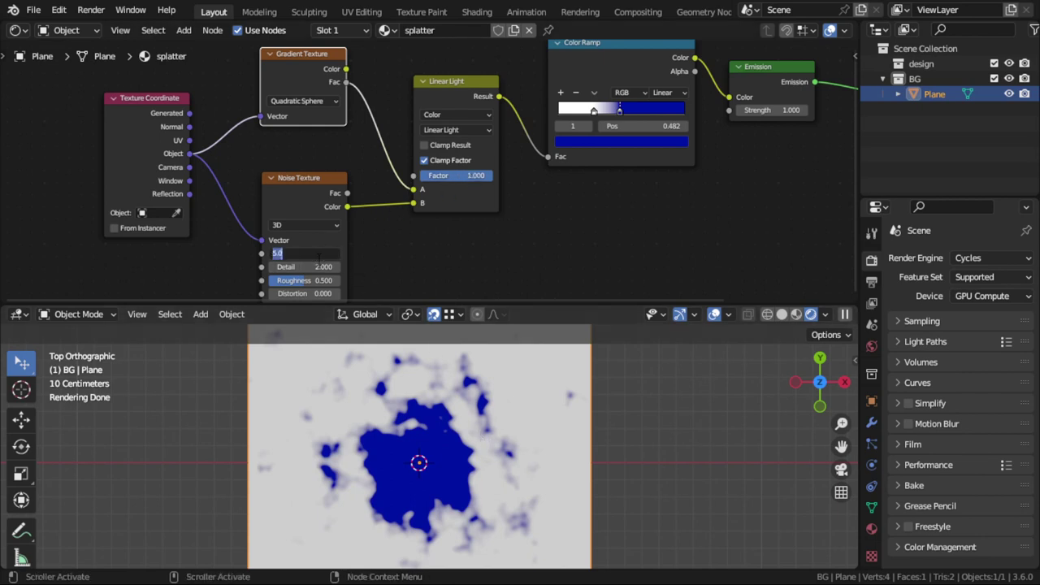
{"action": "type", "text": "25"}
{"action": "key", "text": "Return"}
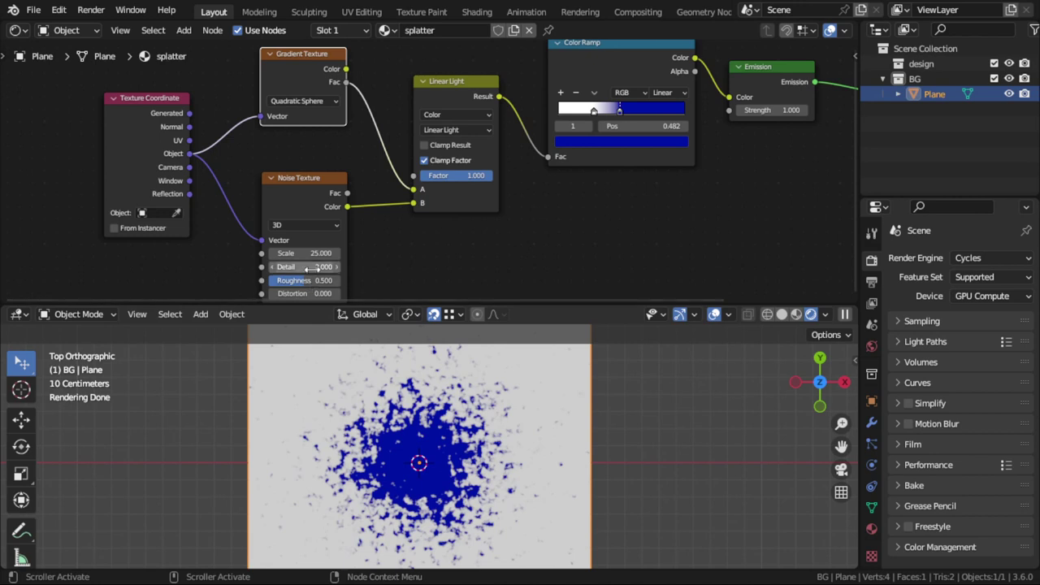
{"action": "left_click", "coordinate": [314, 267]}
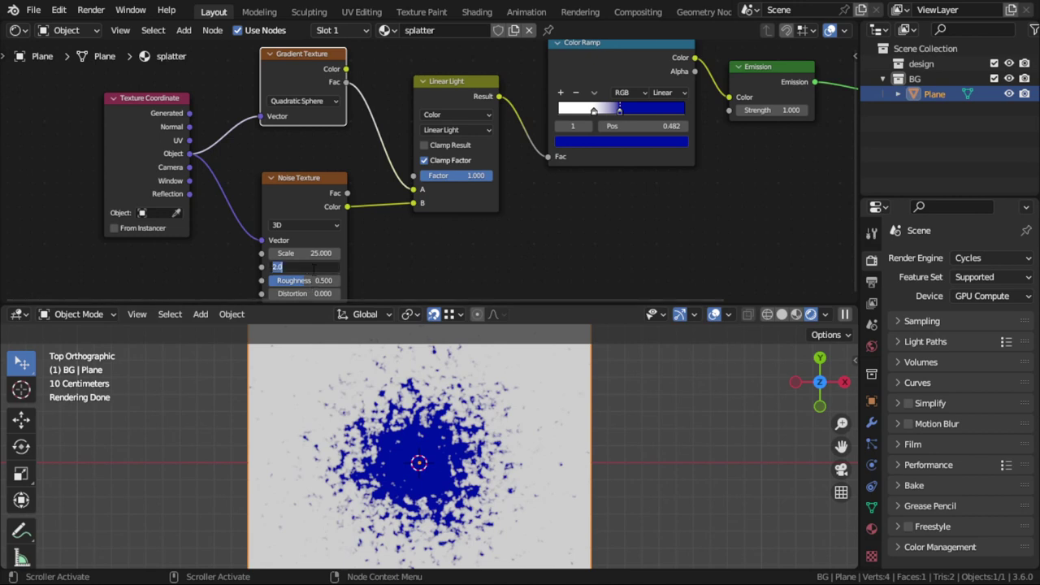
{"action": "type", "text": "9"}
{"action": "key", "text": "Return"}
{"action": "left_click", "coordinate": [317, 254]}
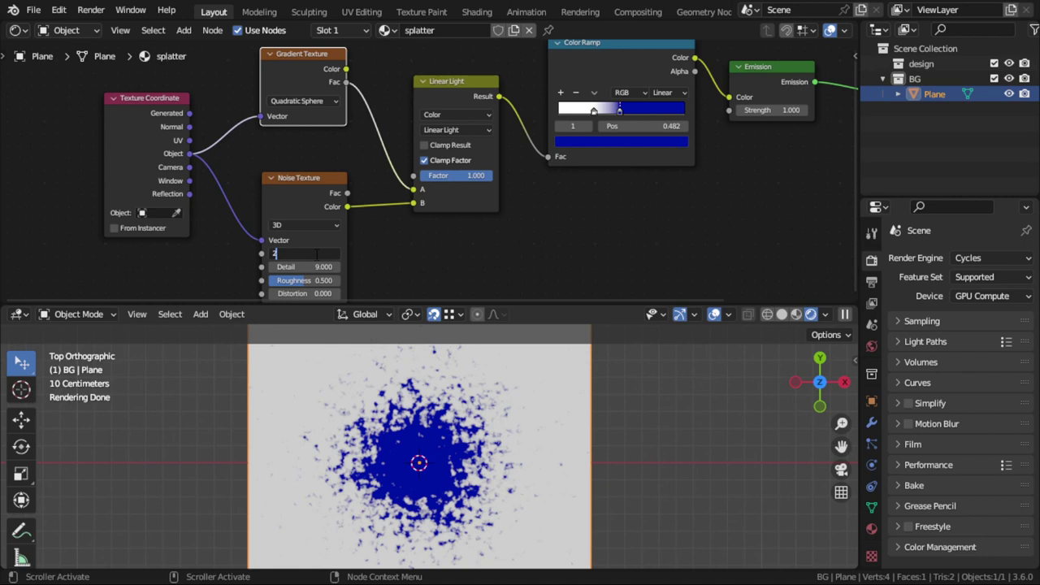
{"action": "type", "text": "0"}
{"action": "key", "text": "Return"}
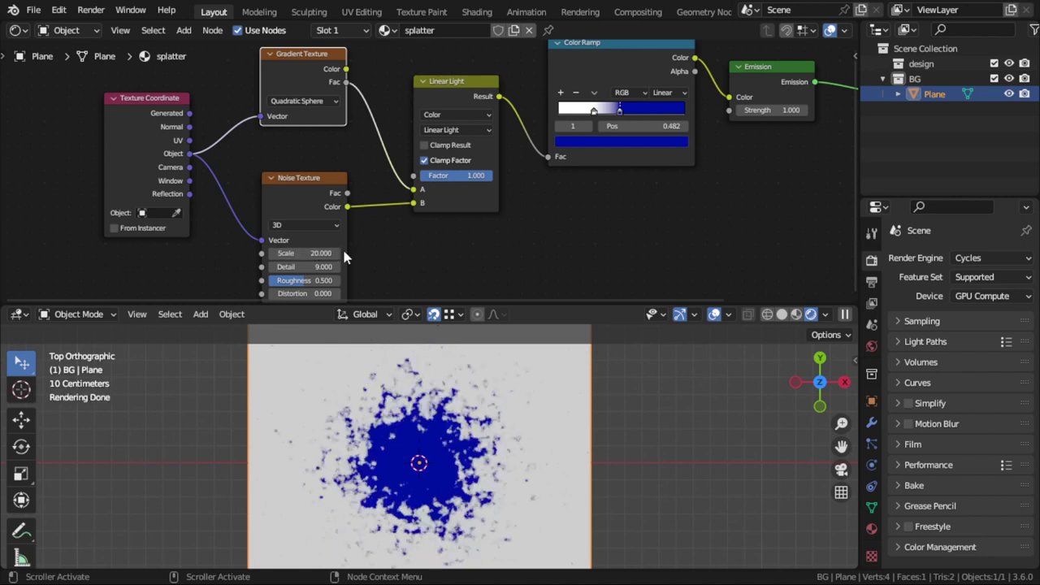
{"action": "scroll", "coordinate": [613, 205], "scroll_direction": "down", "scroll_amount": 2}
{"action": "scroll", "coordinate": [542, 374], "scroll_direction": "down", "scroll_amount": 1}
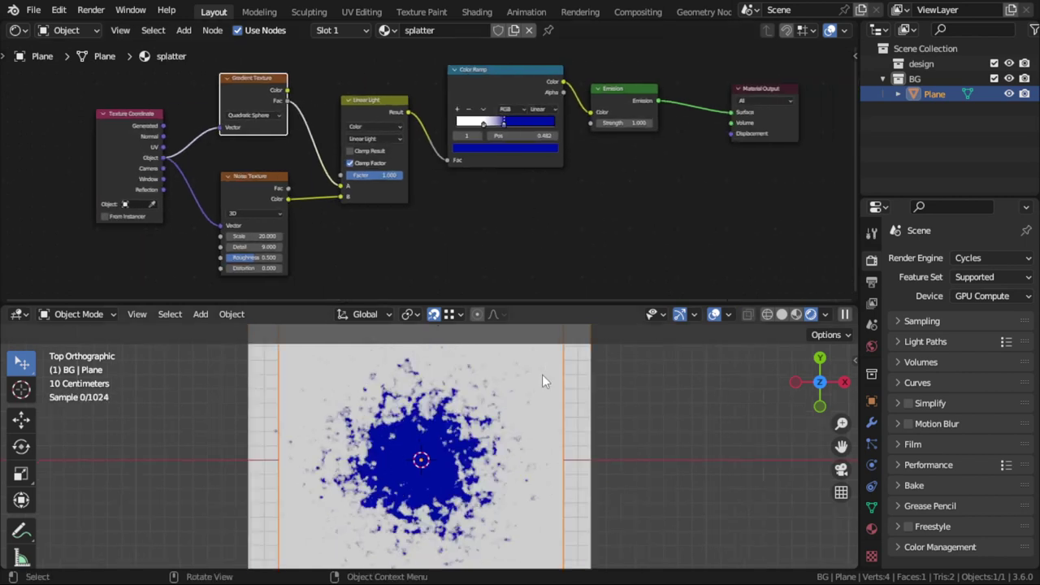
{"action": "scroll", "coordinate": [512, 365], "scroll_direction": "down", "scroll_amount": 2}
Step: Duplicate the splatter plane to the right and give it a single-user material, splatter.001
{"action": "key", "text": "shift+d"}
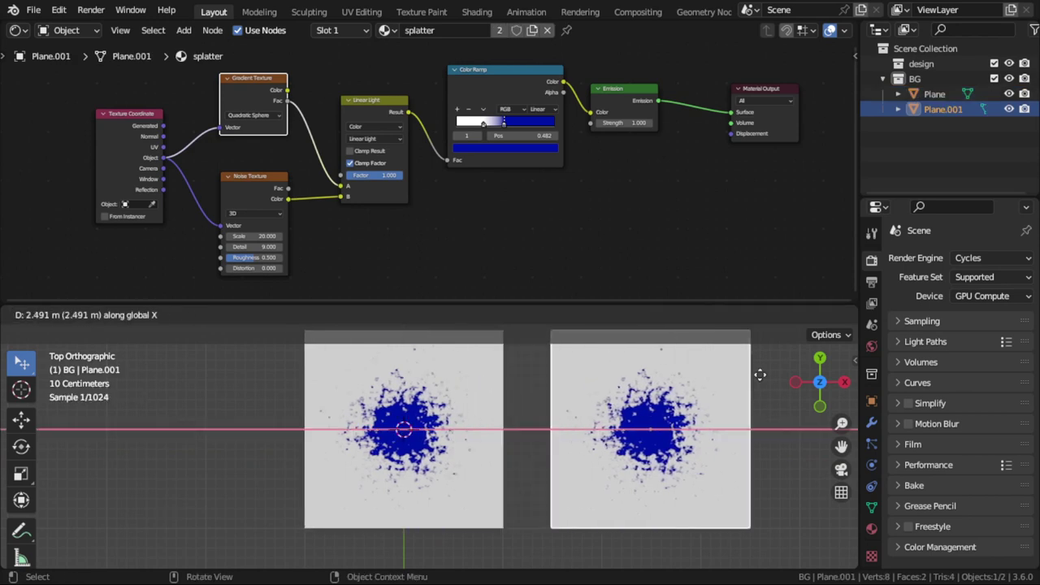
{"action": "left_click", "coordinate": [752, 367]}
{"action": "left_click", "coordinate": [532, 31]}
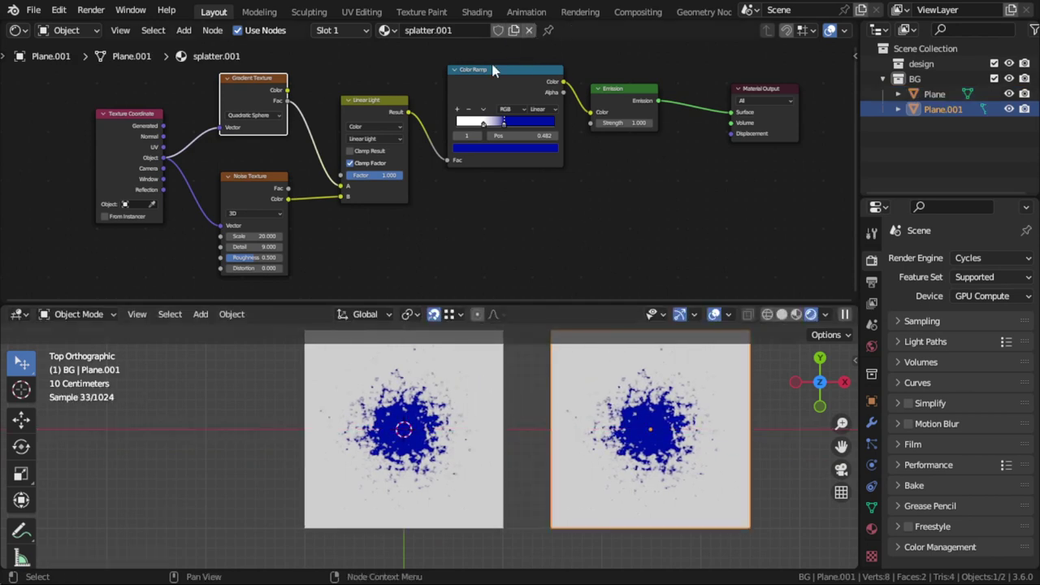
{"action": "scroll", "coordinate": [517, 217], "scroll_direction": "up", "scroll_amount": 1}
{"action": "scroll", "coordinate": [515, 213], "scroll_direction": "up", "scroll_amount": 1}
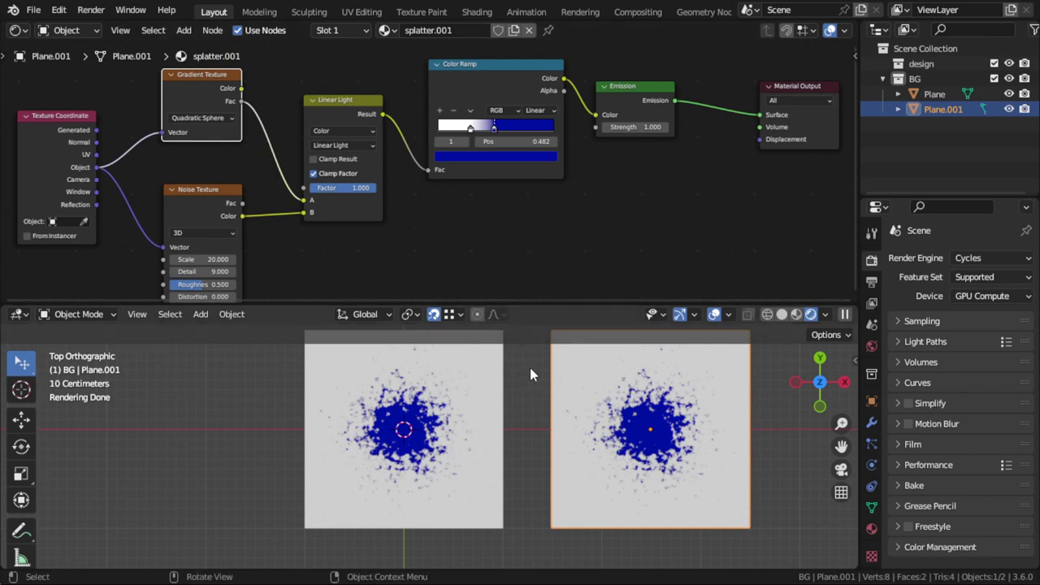
{"action": "middle_click_drag", "start_coordinate": [475, 434], "coordinate": [360, 472], "text": "shift"}
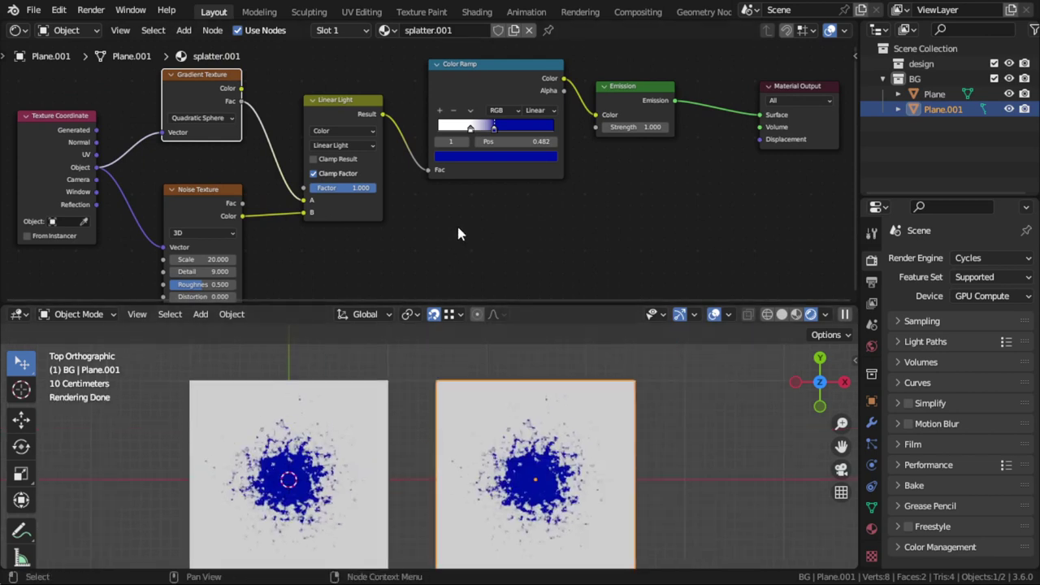
{"action": "middle_click_drag", "start_coordinate": [218, 100], "coordinate": [270, 122], "text": "shift"}
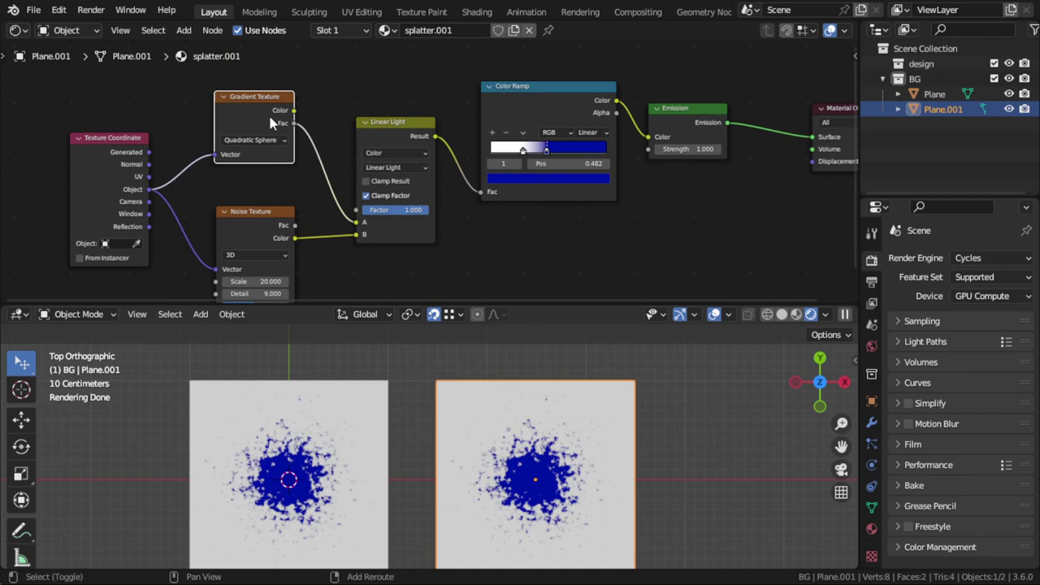
Step: Switch the Gradient Texture node to a Musgrave Texture and spread out the nodes
{"action": "key", "text": "shift+s"}
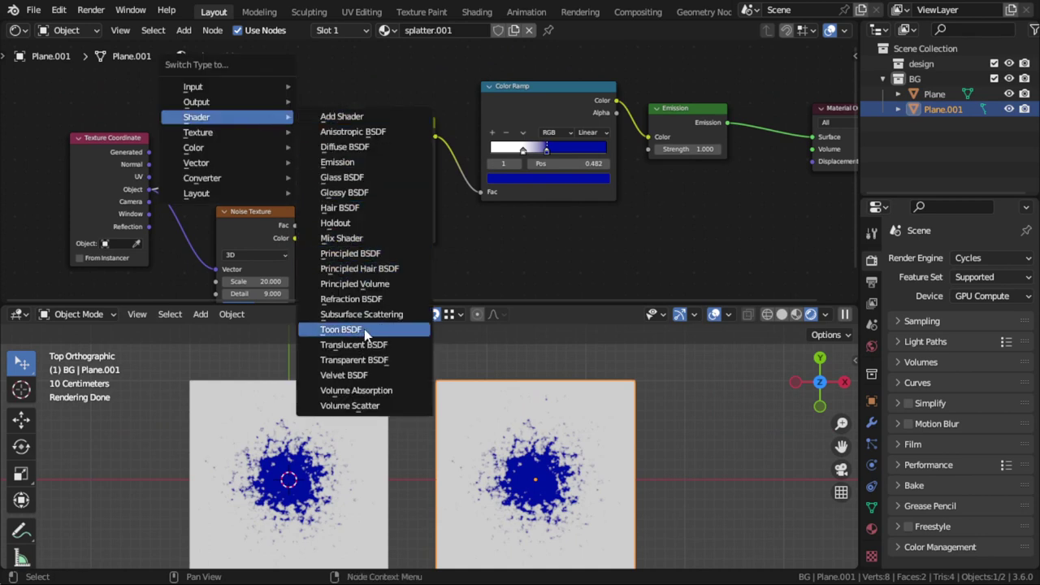
{"action": "mouse_move", "coordinate": [228, 132]}
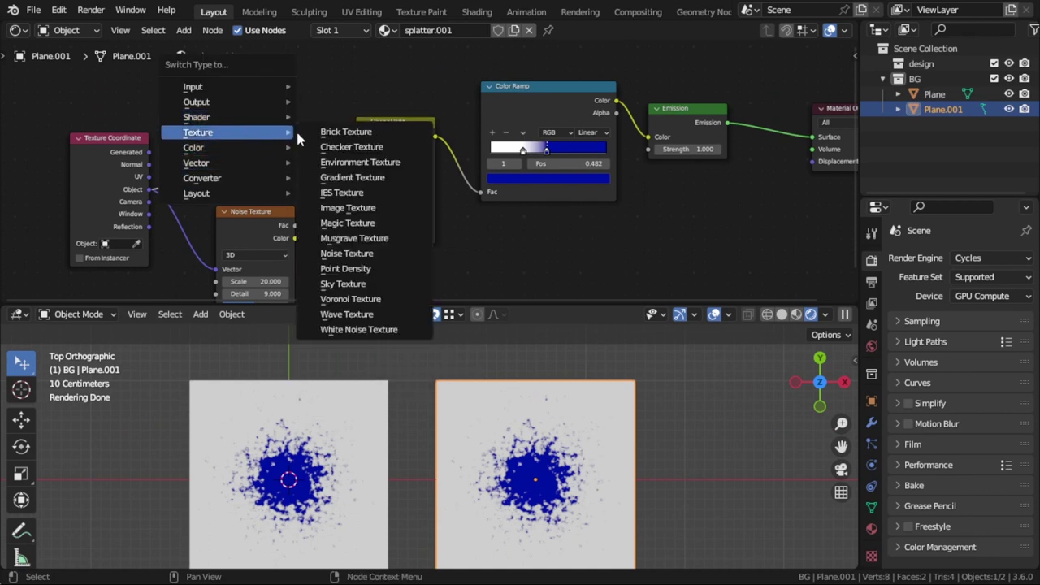
{"action": "left_click", "coordinate": [351, 238]}
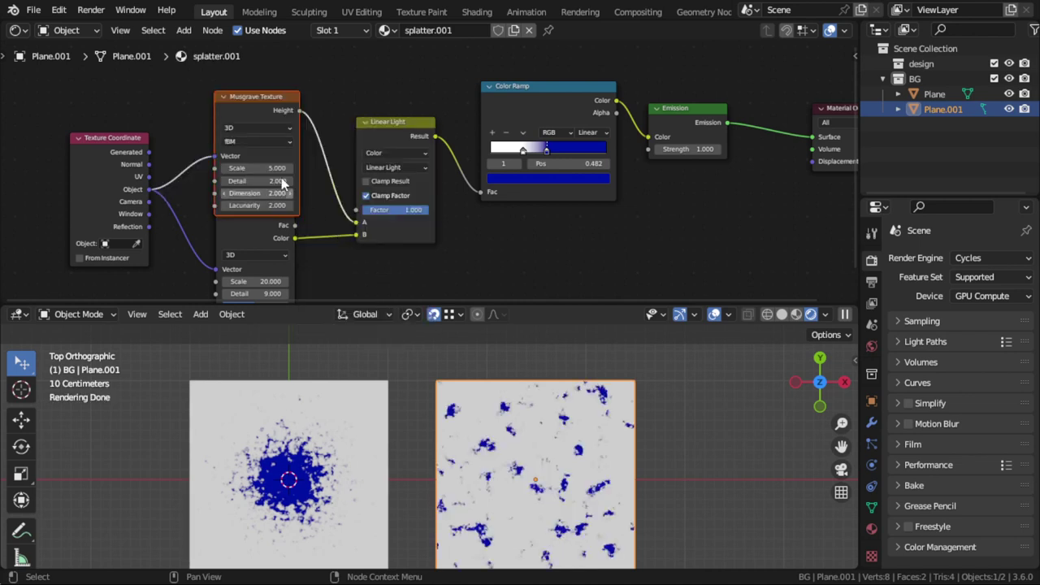
{"action": "left_click_drag", "start_coordinate": [93, 148], "coordinate": [61, 153]}
{"action": "left_click_drag", "start_coordinate": [256, 96], "coordinate": [201, 79]}
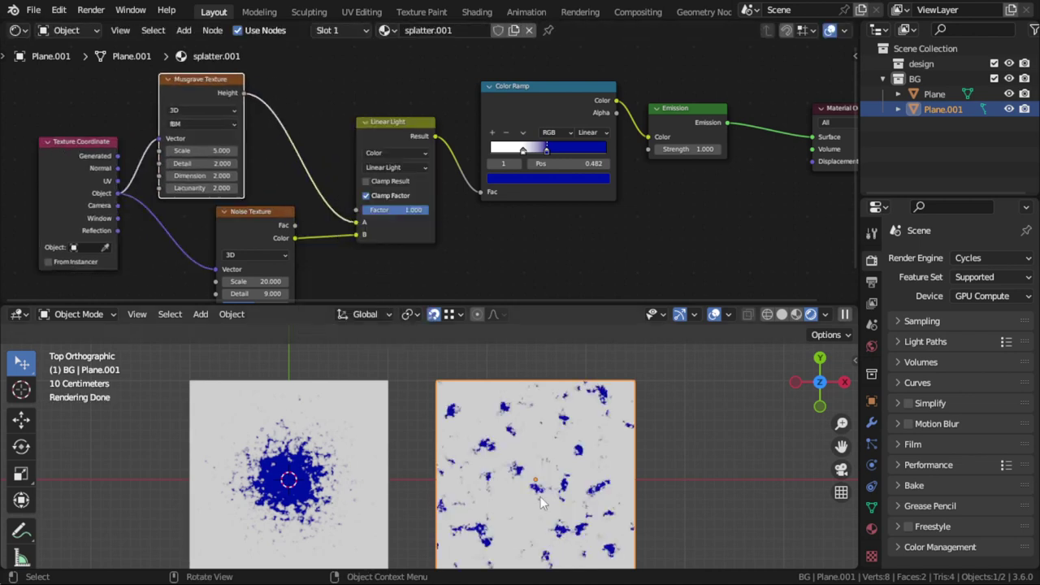
{"action": "scroll", "coordinate": [543, 503], "scroll_direction": "up", "scroll_amount": 3}
Step: Insert a Color Ramp on the Musgrave link and pull its stops together to enlarge blobs
{"action": "key", "text": "shift+a"}
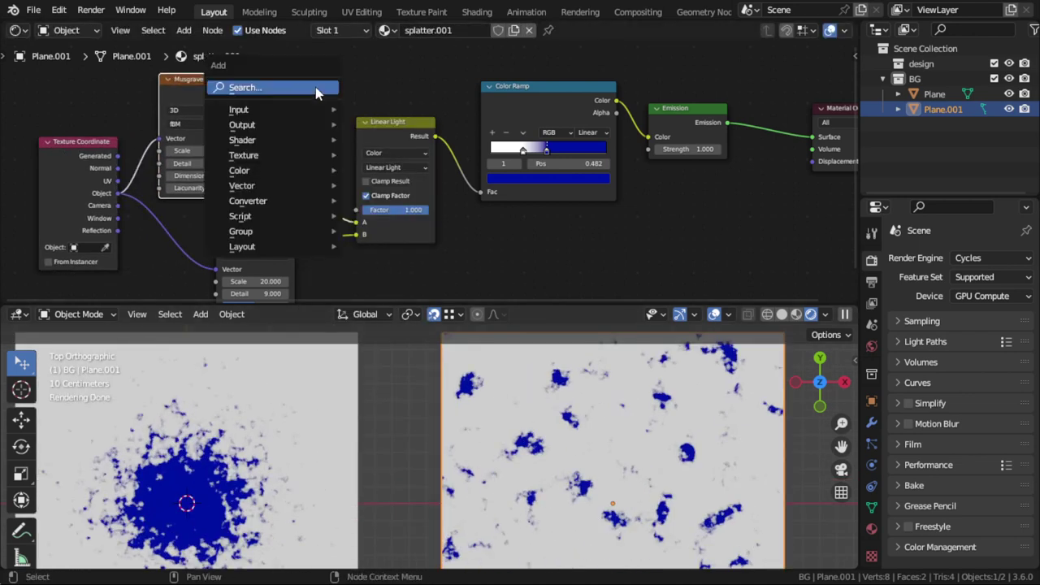
{"action": "left_click", "coordinate": [315, 87]}
{"action": "type", "text": "s"}
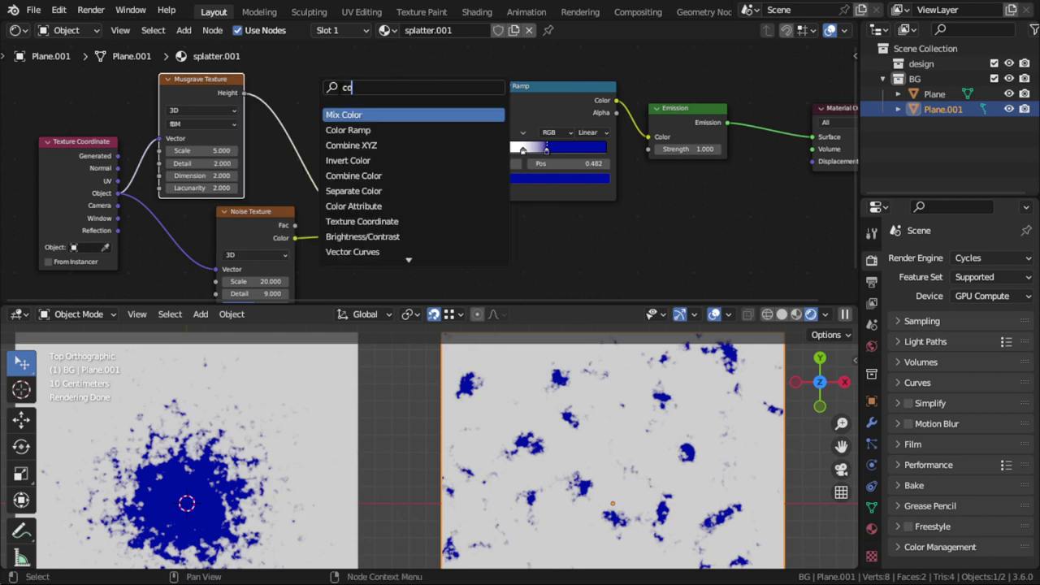
{"action": "type", "text": "color"}
{"action": "left_click", "coordinate": [346, 132]}
{"action": "left_click", "coordinate": [321, 110]}
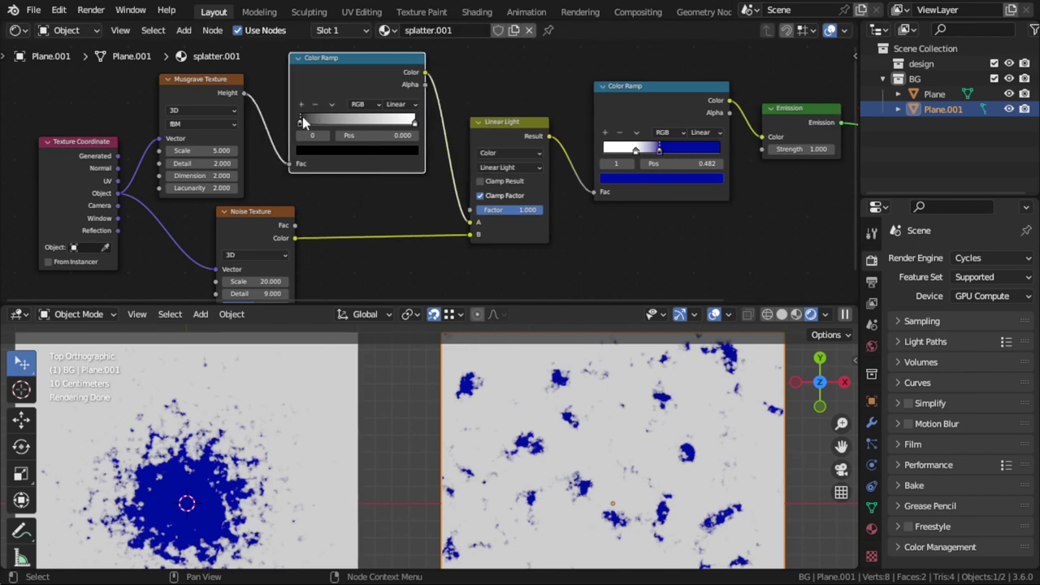
{"action": "left_click_drag", "start_coordinate": [415, 122], "coordinate": [383, 122]}
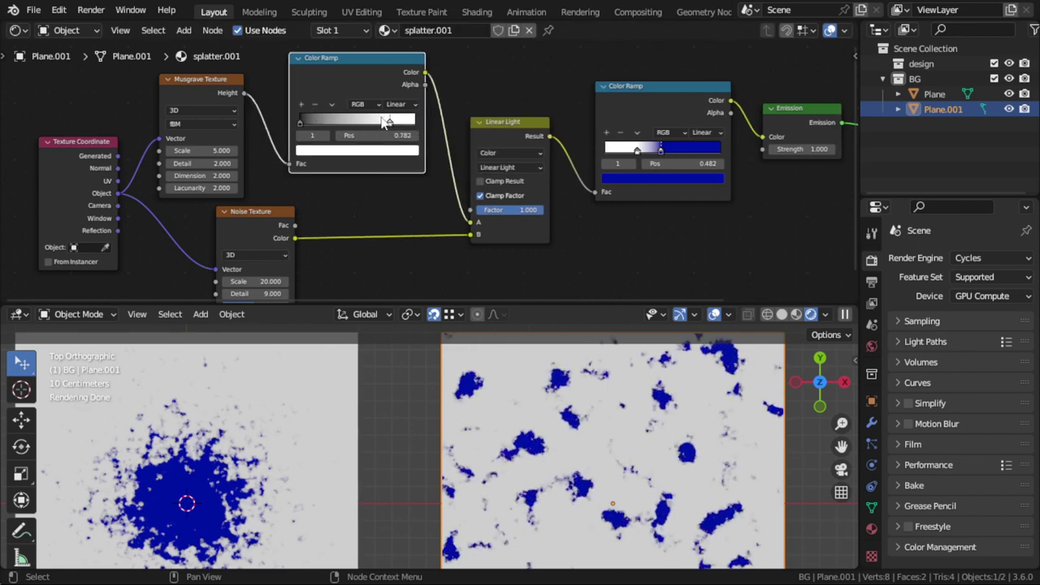
{"action": "mouse_move", "coordinate": [307, 120]}
{"action": "left_mouse_down"}
{"action": "mouse_move", "coordinate": [322, 123]}
{"action": "mouse_move", "coordinate": [299, 122]}
{"action": "left_mouse_up"}
{"action": "left_click_drag", "start_coordinate": [388, 122], "coordinate": [367, 122]}
Step: Set the Noise Texture Scale to 28 and Detail to 11, then adjust a ramp stop
{"action": "scroll", "coordinate": [336, 272], "scroll_direction": "down", "scroll_amount": 1, "text": "shift"}
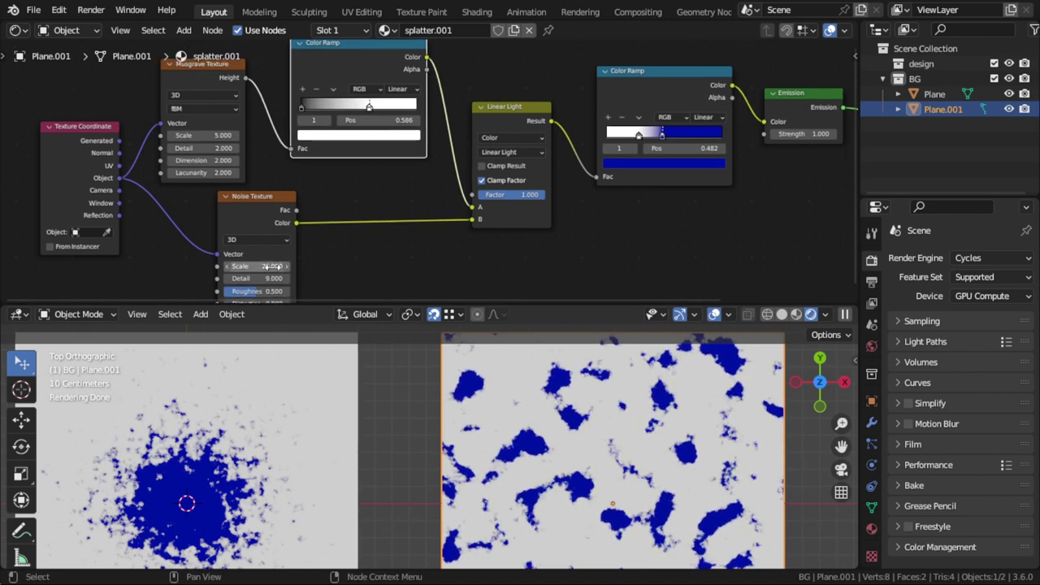
{"action": "left_click", "coordinate": [271, 267]}
{"action": "key", "text": "Return"}
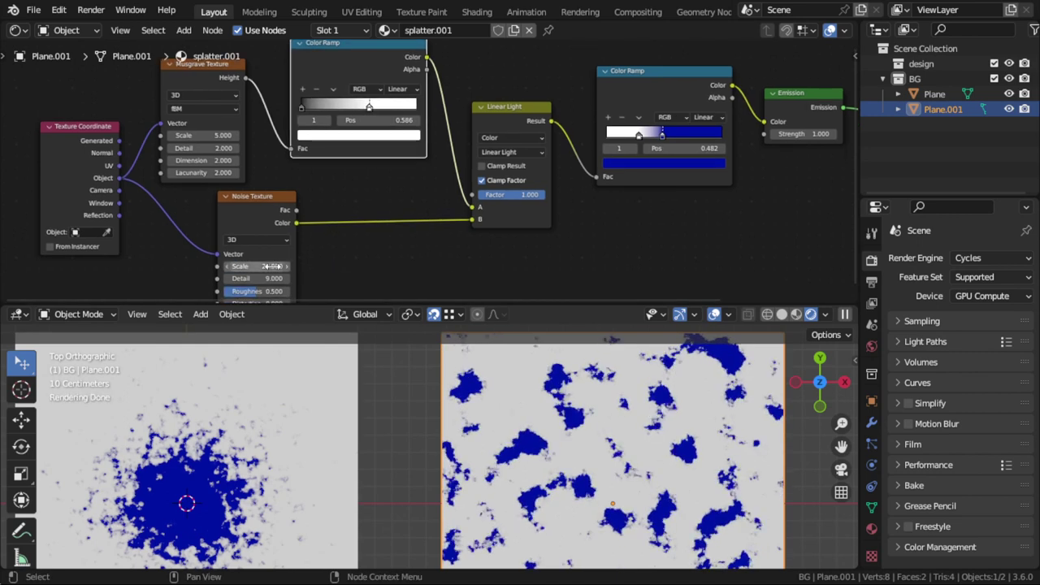
{"action": "type", "text": "11"}
{"action": "key", "text": "Return"}
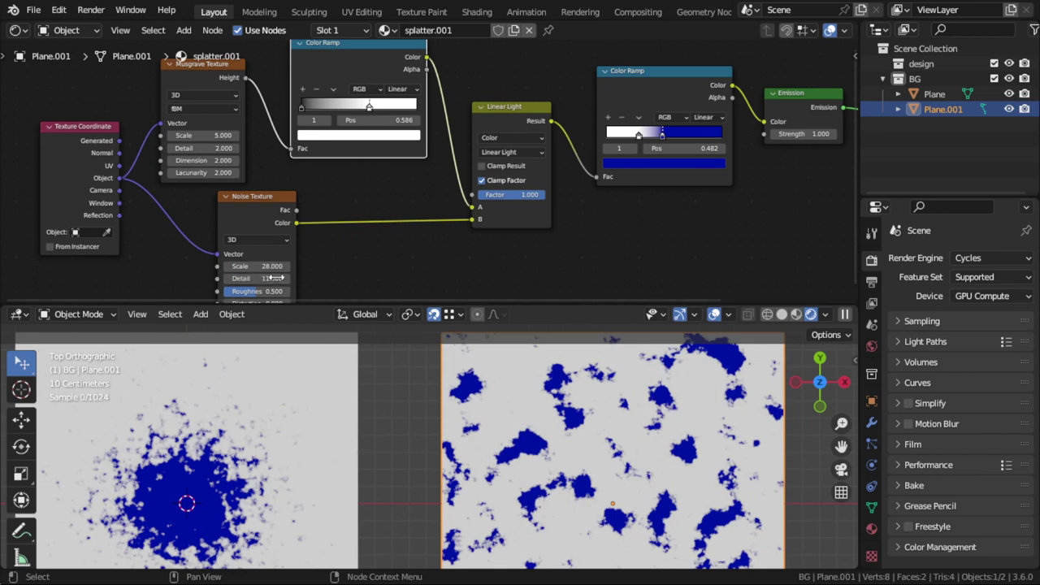
{"action": "left_click_drag", "start_coordinate": [369, 108], "coordinate": [309, 108]}
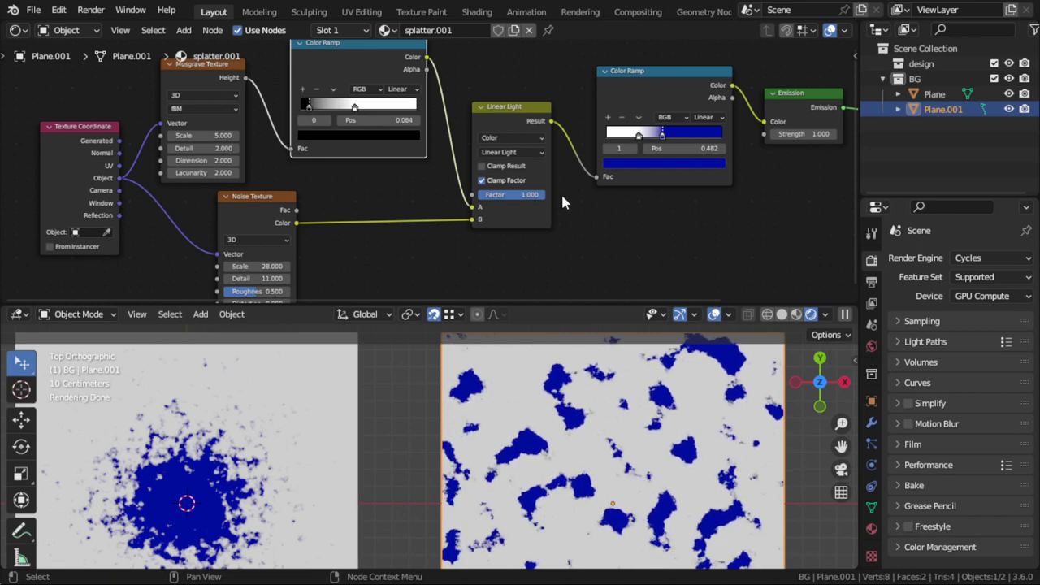
Step: Set the Linear Light mix factor to 0.892
{"action": "scroll", "coordinate": [561, 192], "scroll_direction": "down", "scroll_amount": 1}
{"action": "left_click_drag", "start_coordinate": [499, 191], "coordinate": [455, 191]}
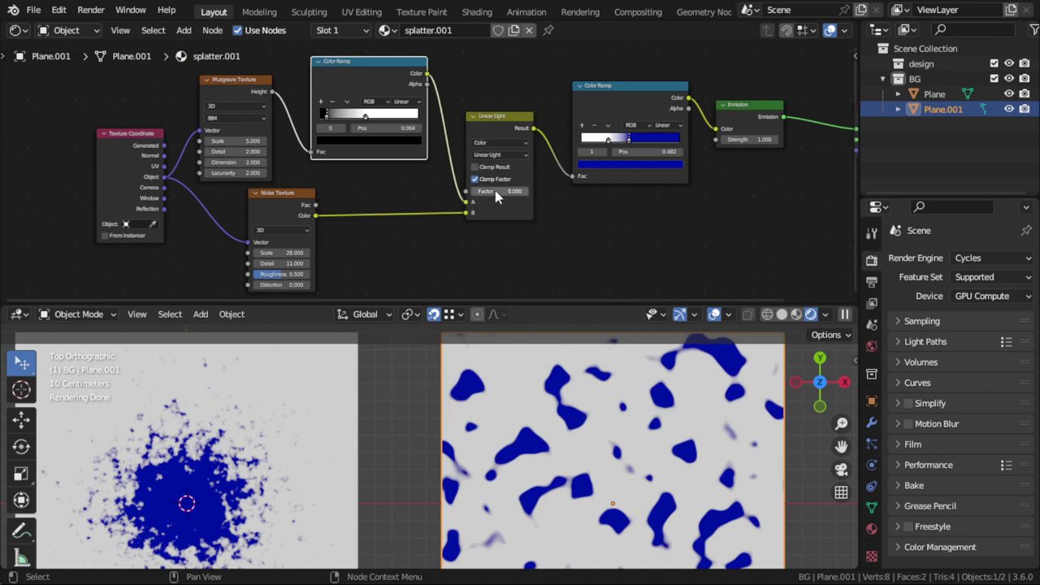
{"action": "left_click_drag", "start_coordinate": [494, 190], "coordinate": [568, 190]}
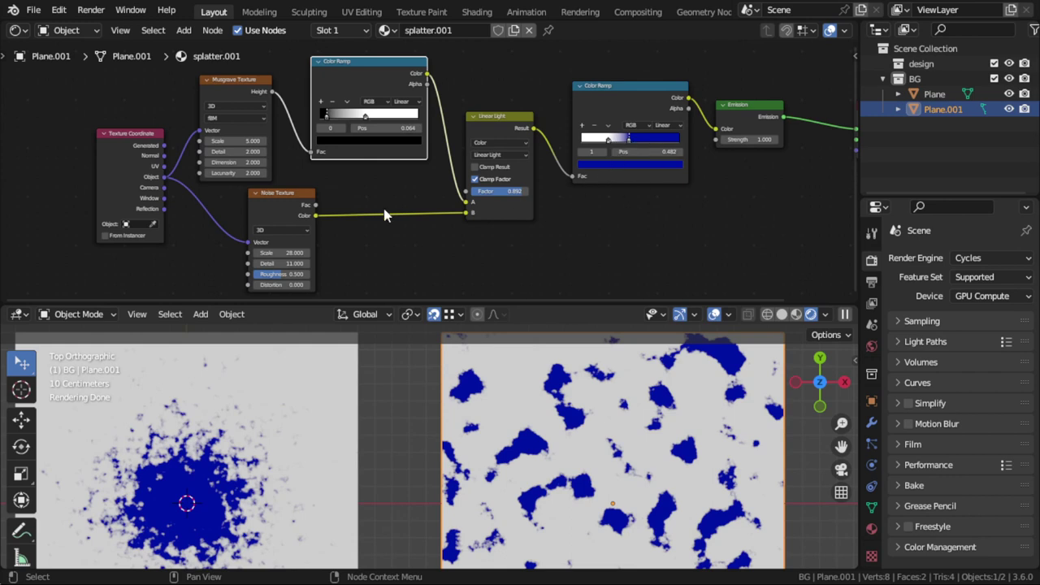
Step: Rebalance the Musgrave Color Ramp by moving its white and black stops
{"action": "scroll", "coordinate": [386, 215], "scroll_direction": "up", "scroll_amount": 1}
{"action": "scroll", "coordinate": [386, 215], "scroll_direction": "up", "scroll_amount": 1}
{"action": "left_click_drag", "start_coordinate": [347, 101], "coordinate": [352, 100]}
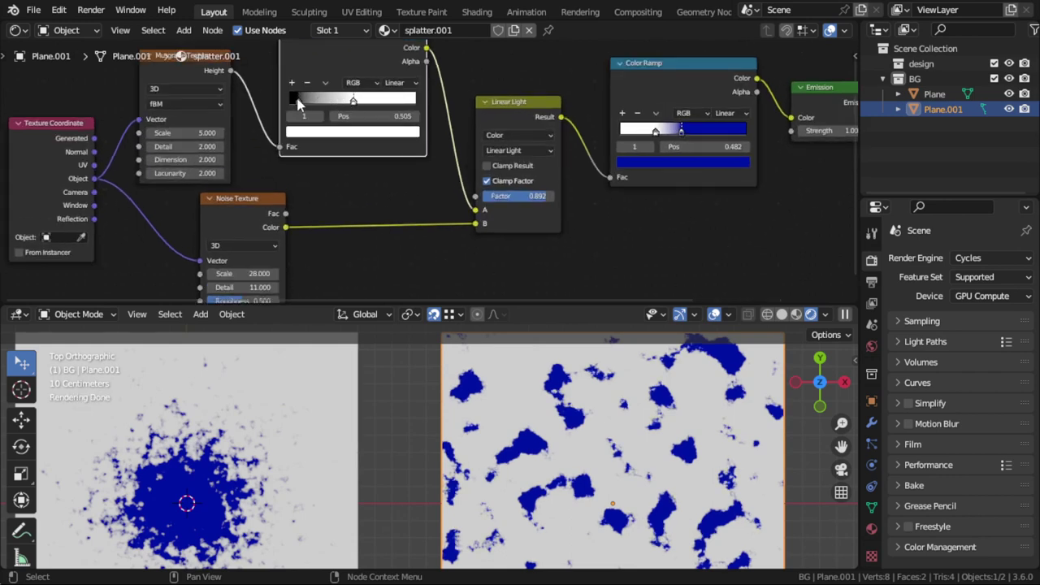
{"action": "left_click", "coordinate": [291, 98]}
{"action": "scroll", "coordinate": [602, 430], "scroll_direction": "up", "scroll_amount": 2}
{"action": "scroll", "coordinate": [601, 431], "scroll_direction": "down", "scroll_amount": 3}
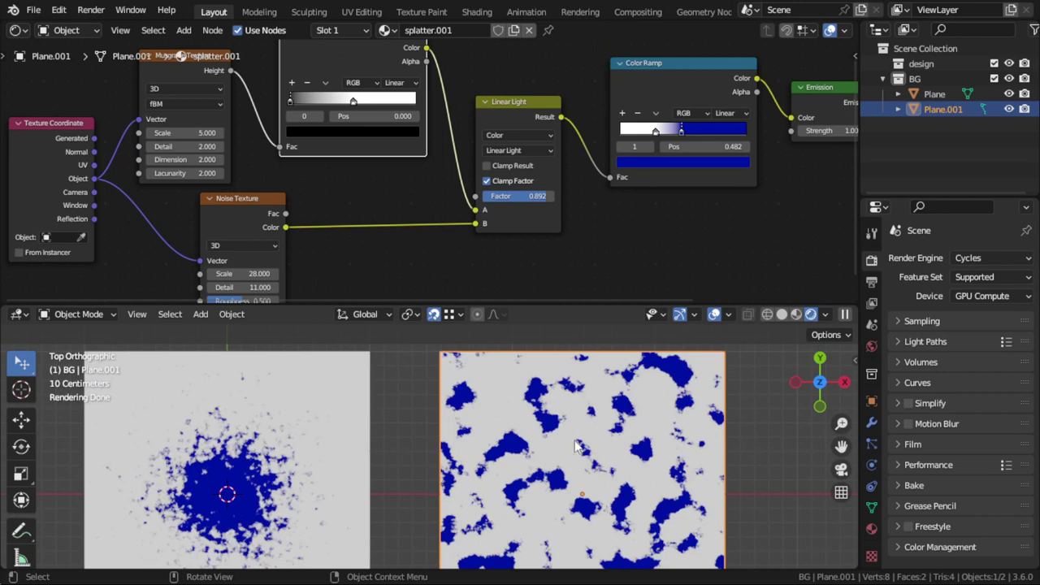
{"action": "scroll", "coordinate": [576, 446], "scroll_direction": "down", "scroll_amount": 2}
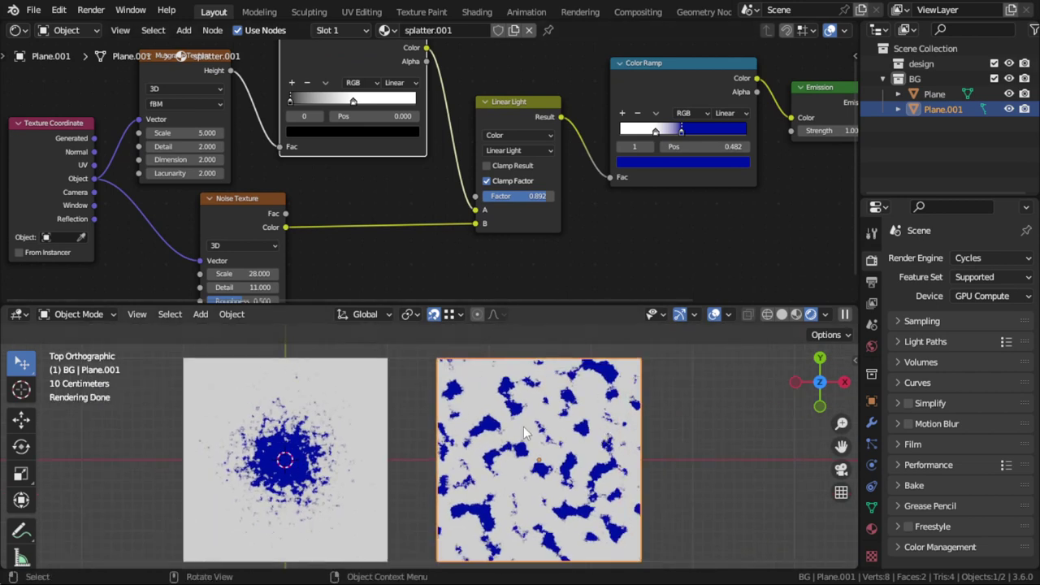
{"action": "scroll", "coordinate": [344, 225], "scroll_direction": "down", "scroll_amount": 1}
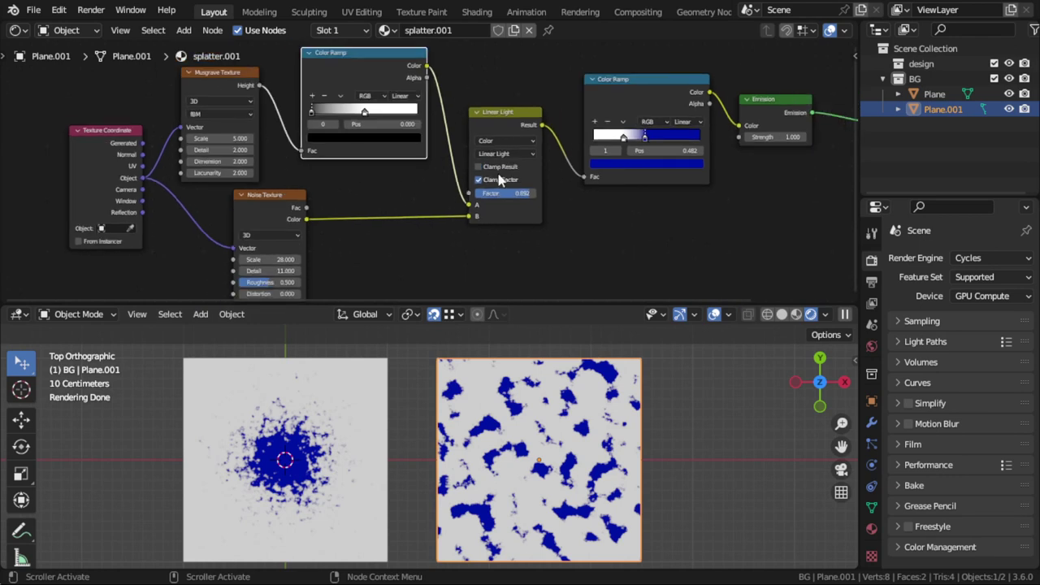
Step: Rearrange the Musgrave, Color Ramp and Noise Texture nodes into a tidier layout
{"action": "left_click_drag", "start_coordinate": [235, 72], "coordinate": [242, 54]}
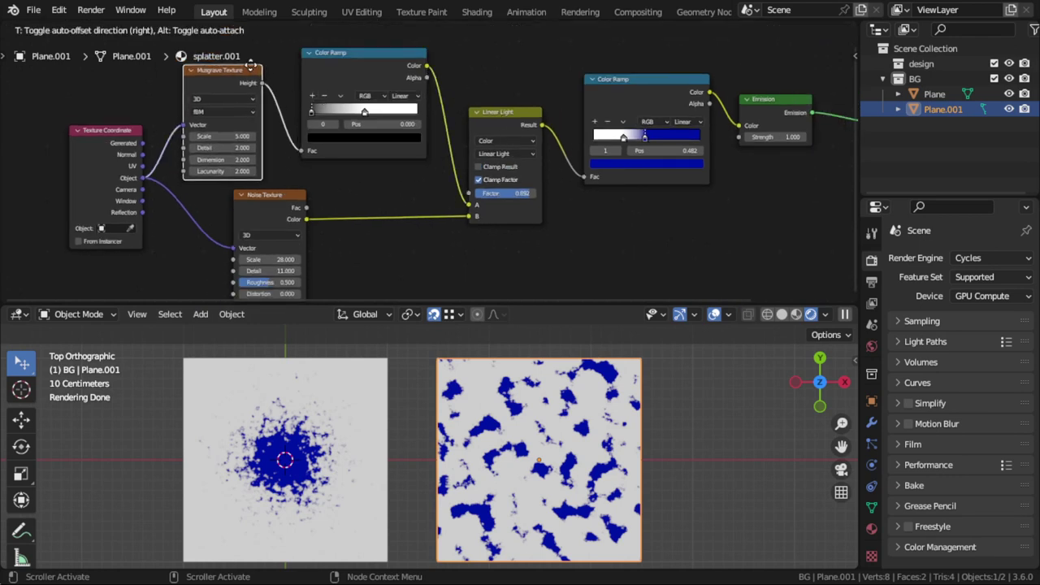
{"action": "left_click_drag", "start_coordinate": [328, 63], "coordinate": [325, 59]}
{"action": "left_click_drag", "start_coordinate": [244, 65], "coordinate": [243, 57]}
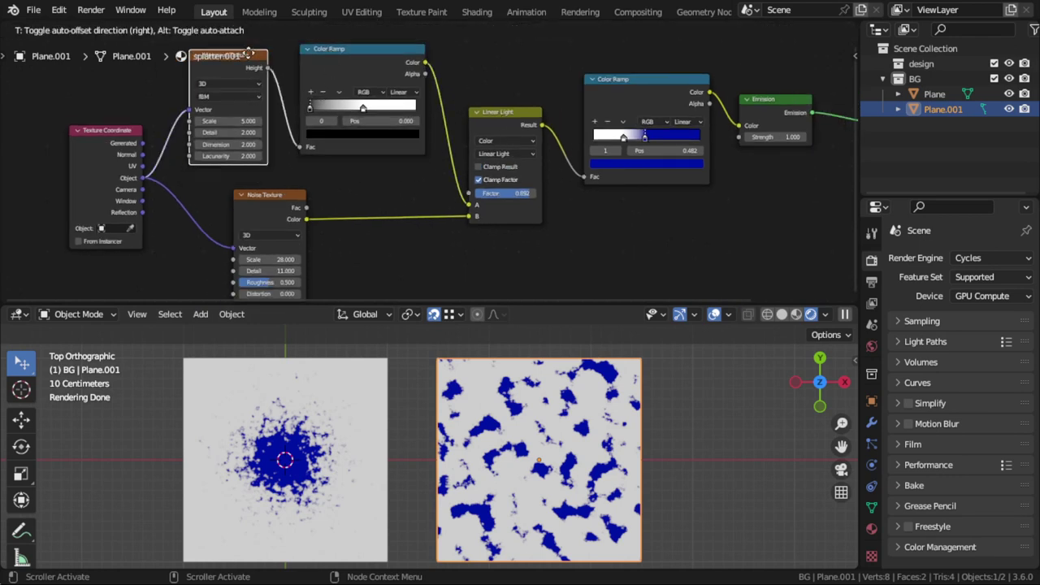
{"action": "left_click_drag", "start_coordinate": [328, 59], "coordinate": [328, 51]}
{"action": "left_click_drag", "start_coordinate": [269, 205], "coordinate": [238, 227]}
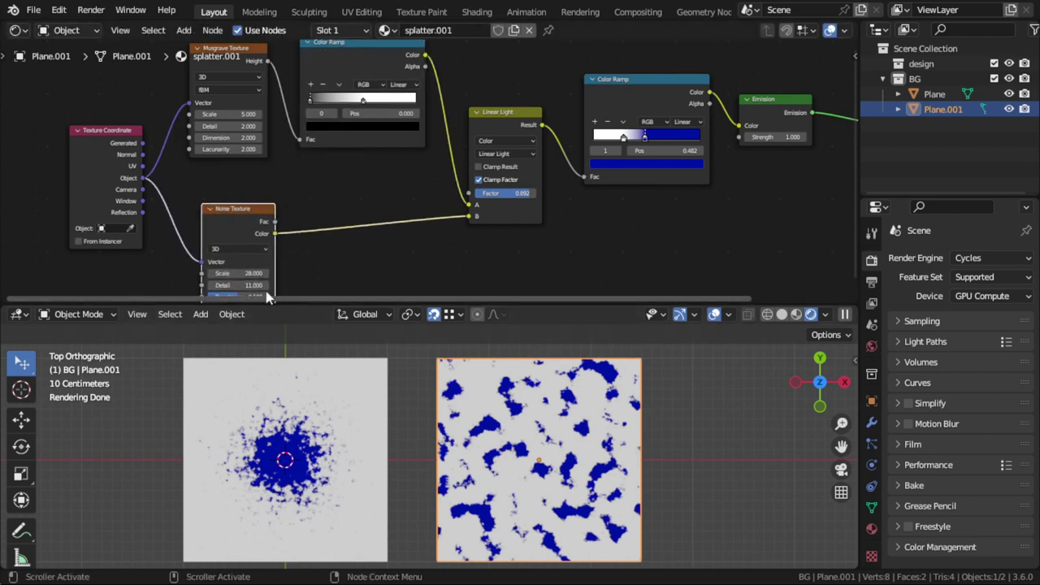
{"action": "left_click_drag", "start_coordinate": [261, 267], "coordinate": [256, 265]}
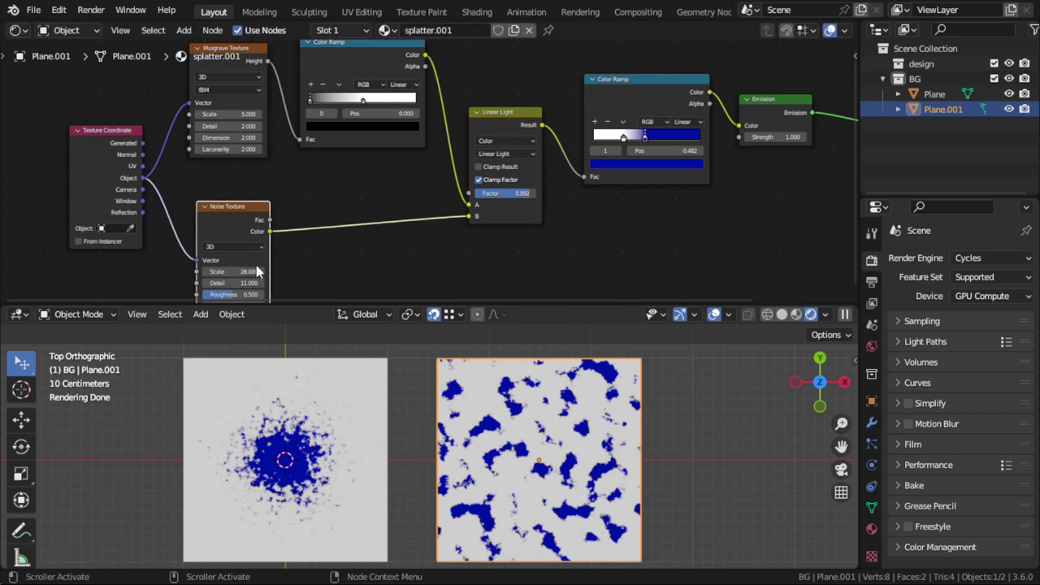